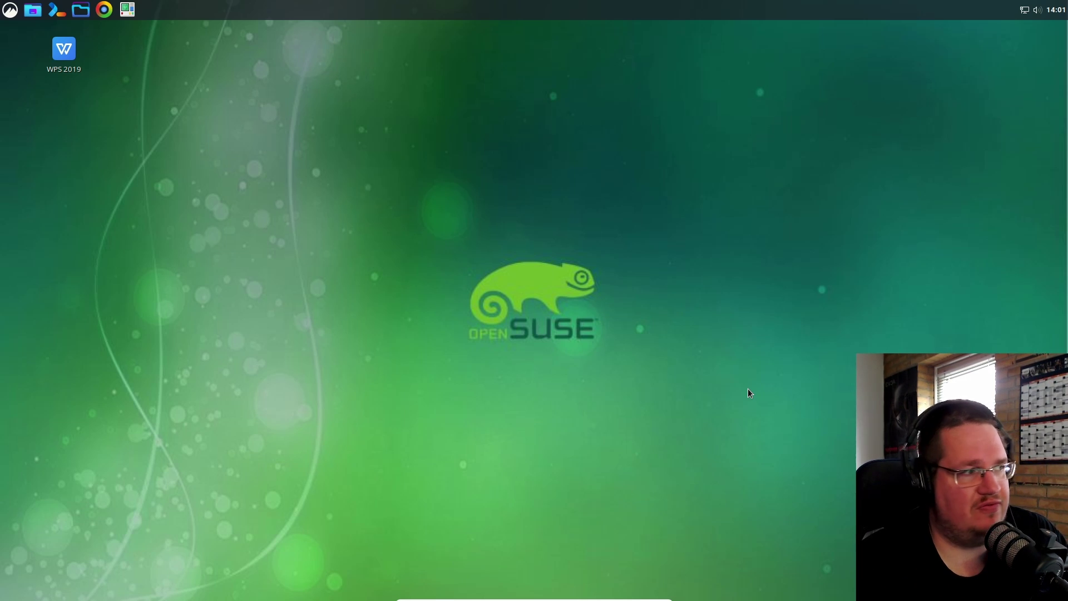
Step: Launch YaST as root and enter the Software Repositories manager
{"action": "left_click", "coordinate": [127, 9]}
{"action": "type", "text": "•"}
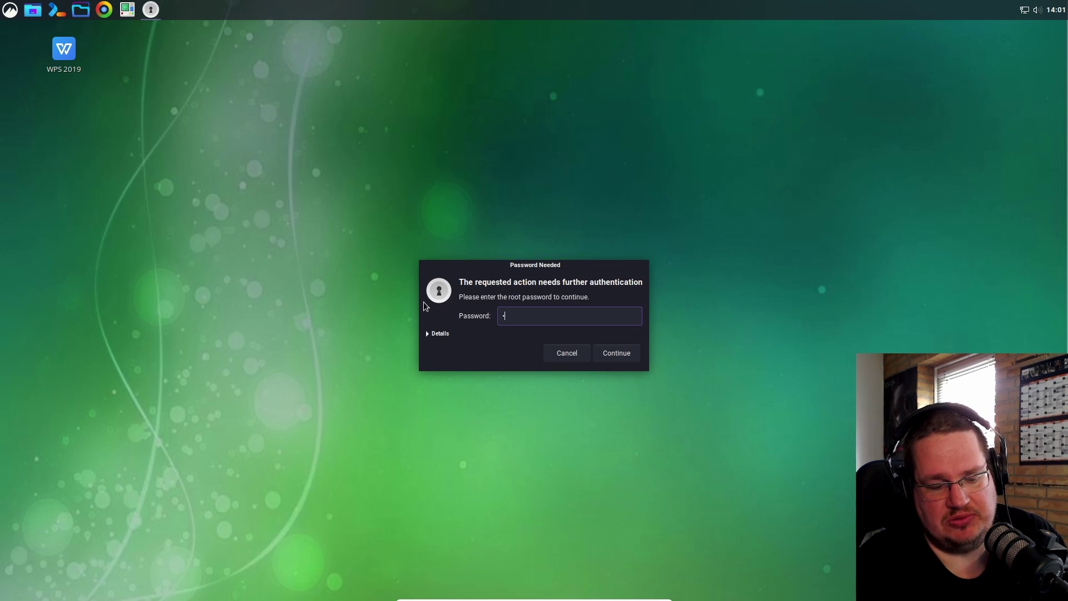
{"action": "type", "text": "••••"}
{"action": "key", "text": "Return"}
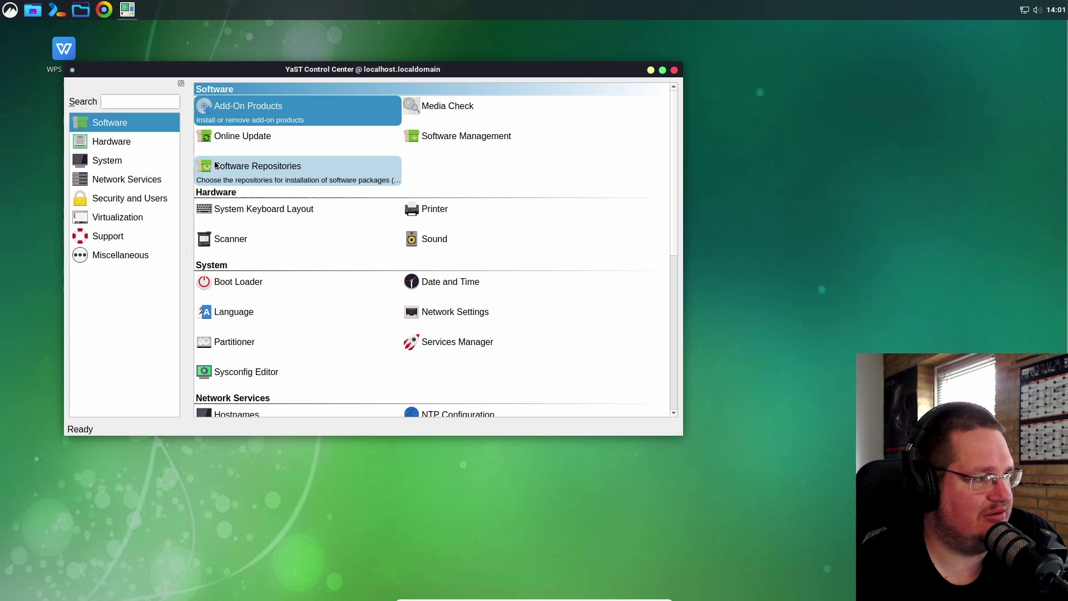
{"action": "left_click", "coordinate": [250, 171]}
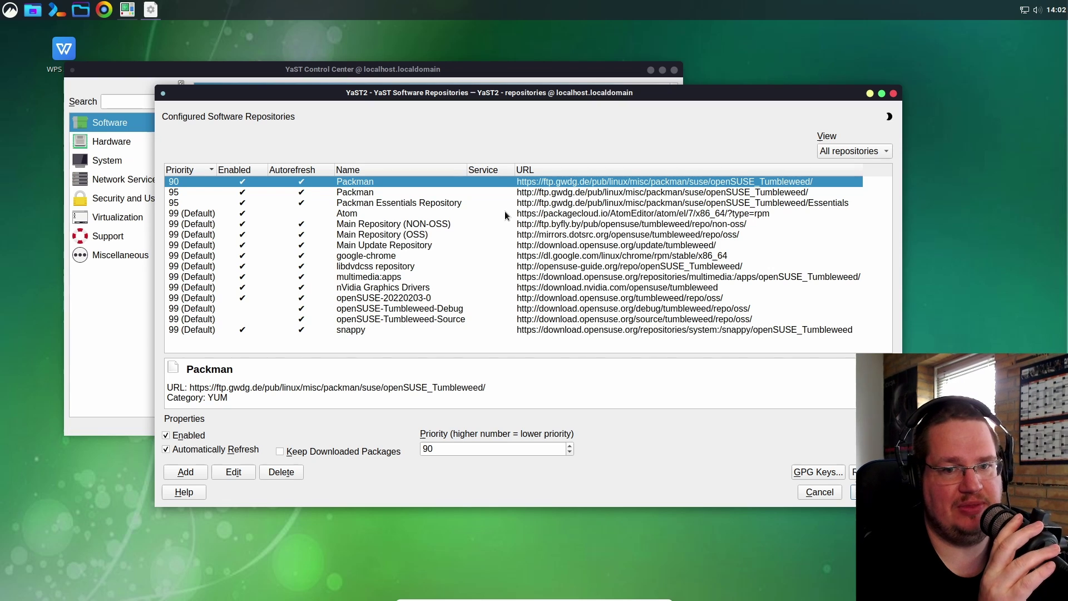
Step: Inspect the Packman repository rows to compare their priorities
{"action": "left_click", "coordinate": [359, 193]}
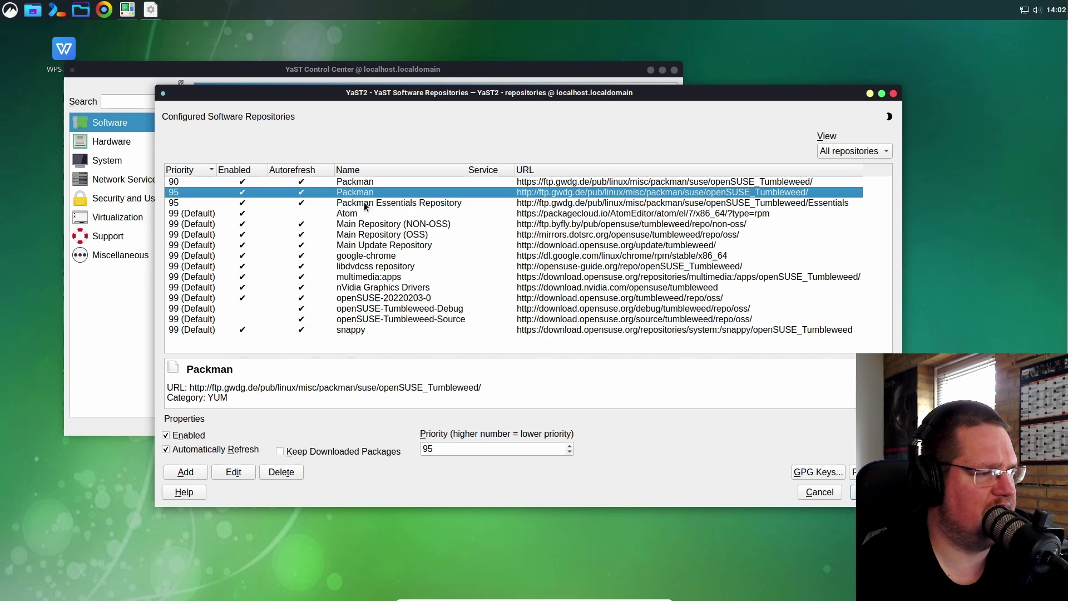
{"action": "left_click", "coordinate": [366, 184]}
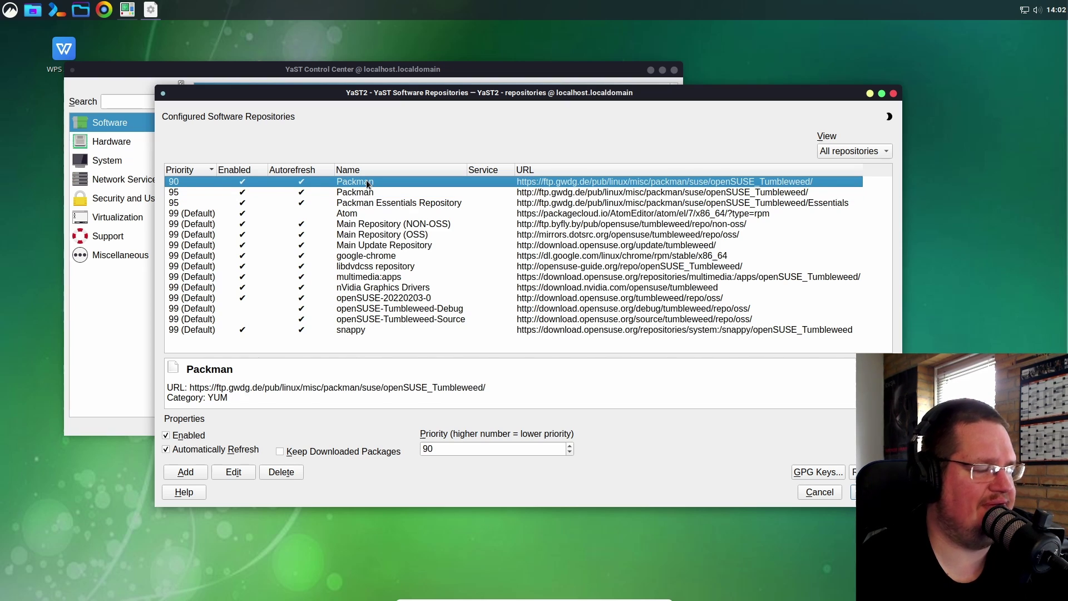
{"action": "left_click", "coordinate": [355, 193]}
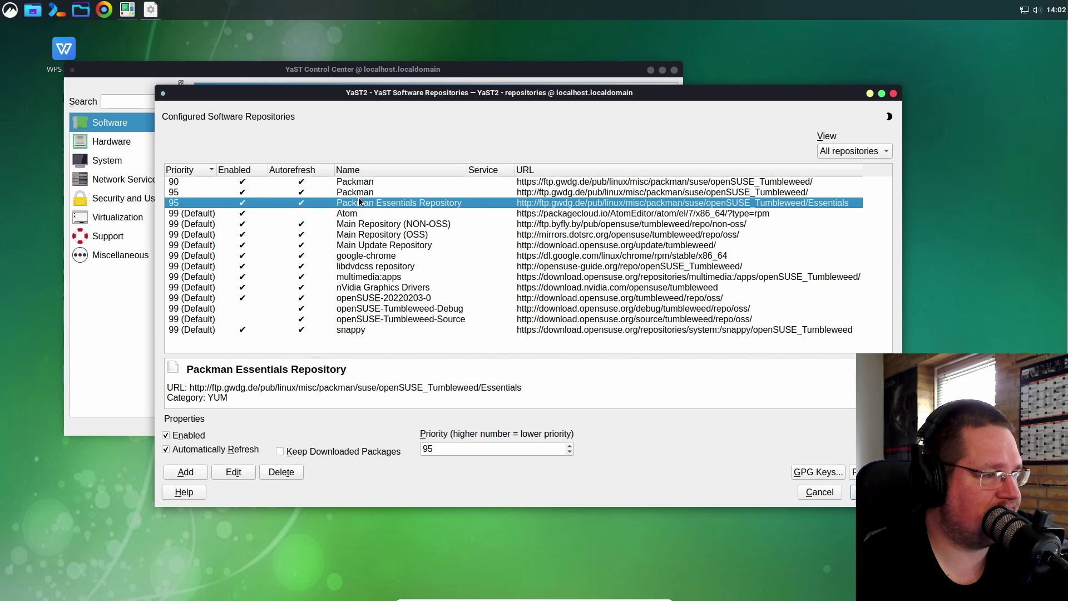
Step: Add the community Main Repository (NON-OSS) and write the repository list
{"action": "left_click", "coordinate": [358, 213]}
{"action": "left_click", "coordinate": [186, 472]}
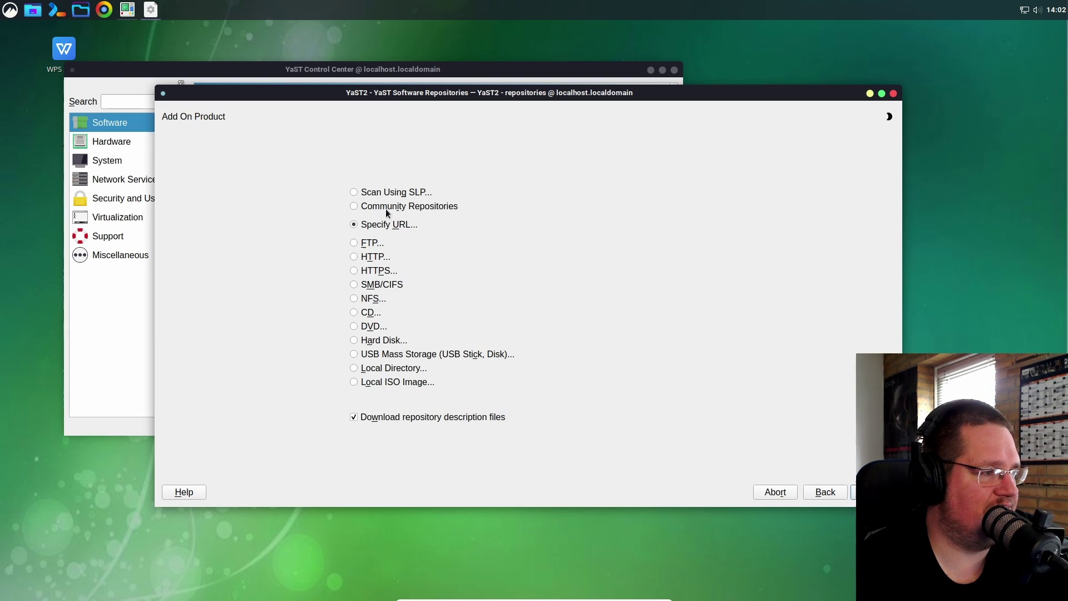
{"action": "left_click", "coordinate": [871, 492]}
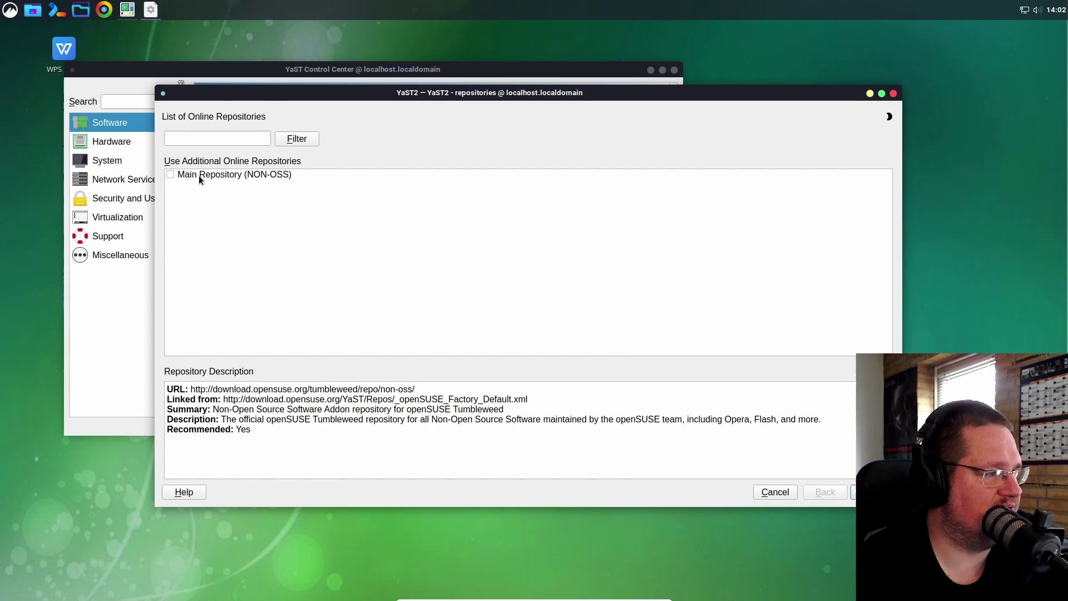
{"action": "left_click", "coordinate": [170, 174]}
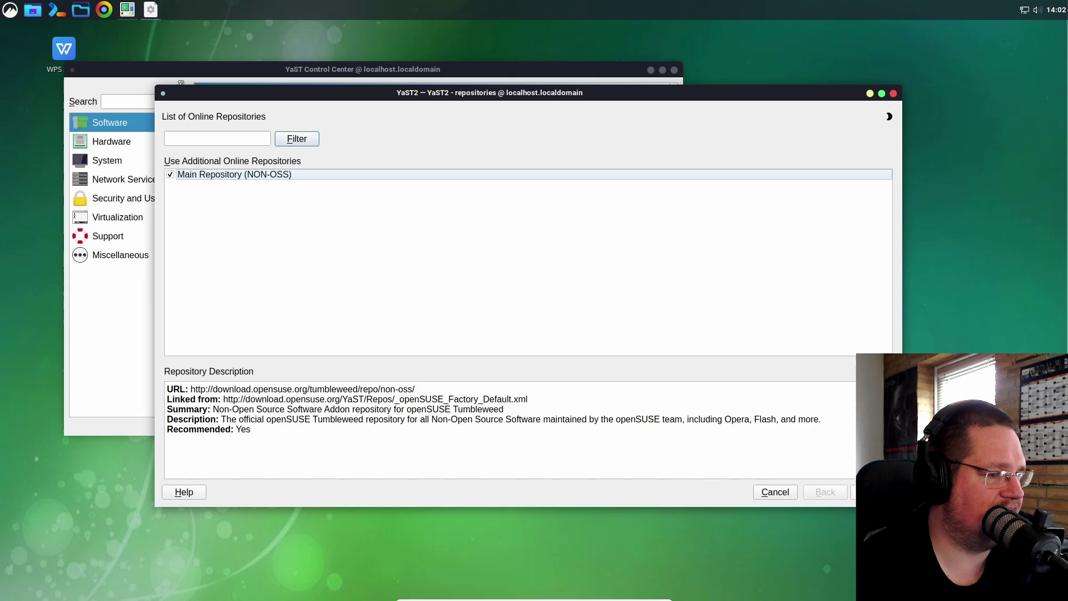
{"action": "left_click", "coordinate": [872, 492]}
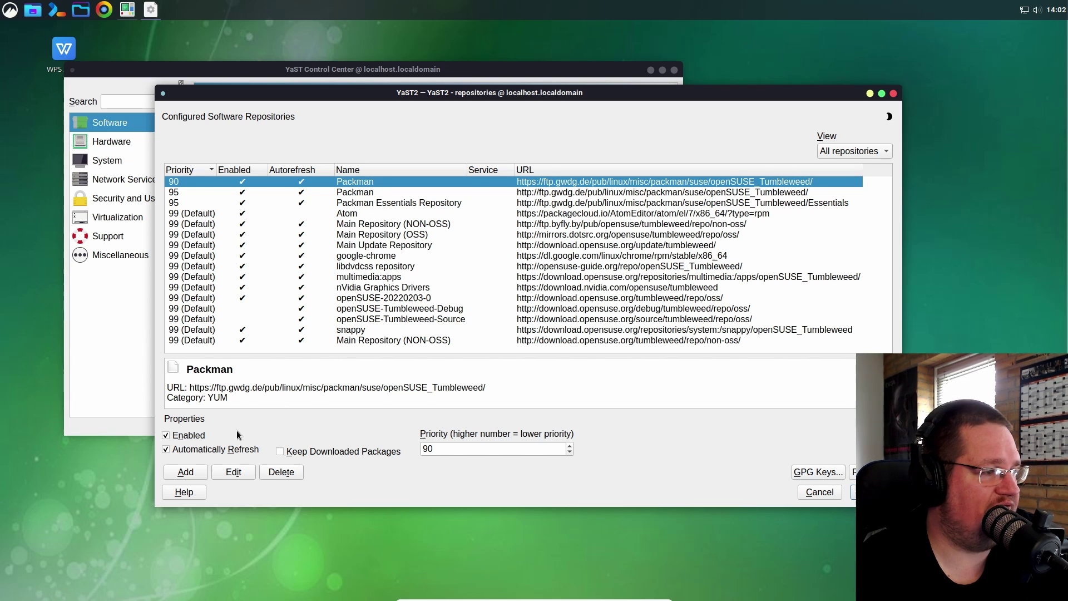
Step: Review the nVidia, Main (NON-OSS), libdvdcss and Packman repository entries
{"action": "left_click", "coordinate": [359, 288]}
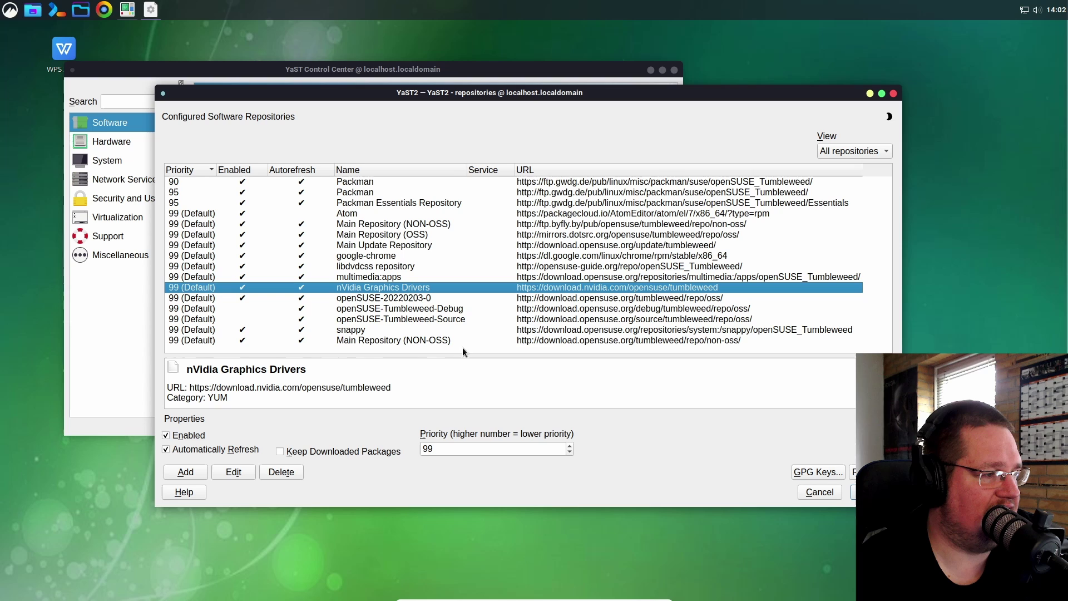
{"action": "left_click", "coordinate": [378, 339]}
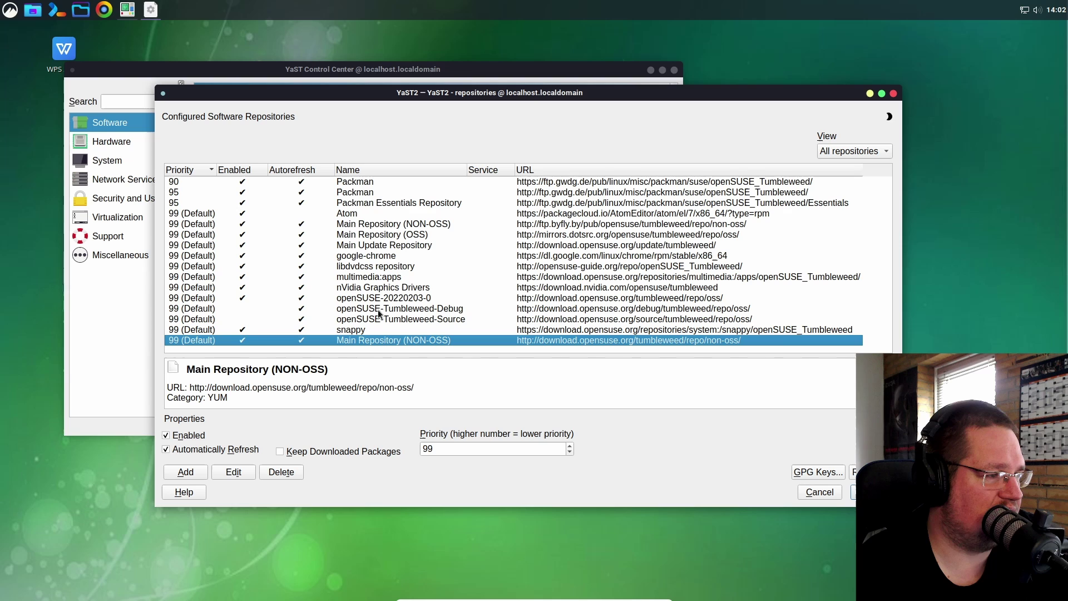
{"action": "left_click", "coordinate": [375, 269]}
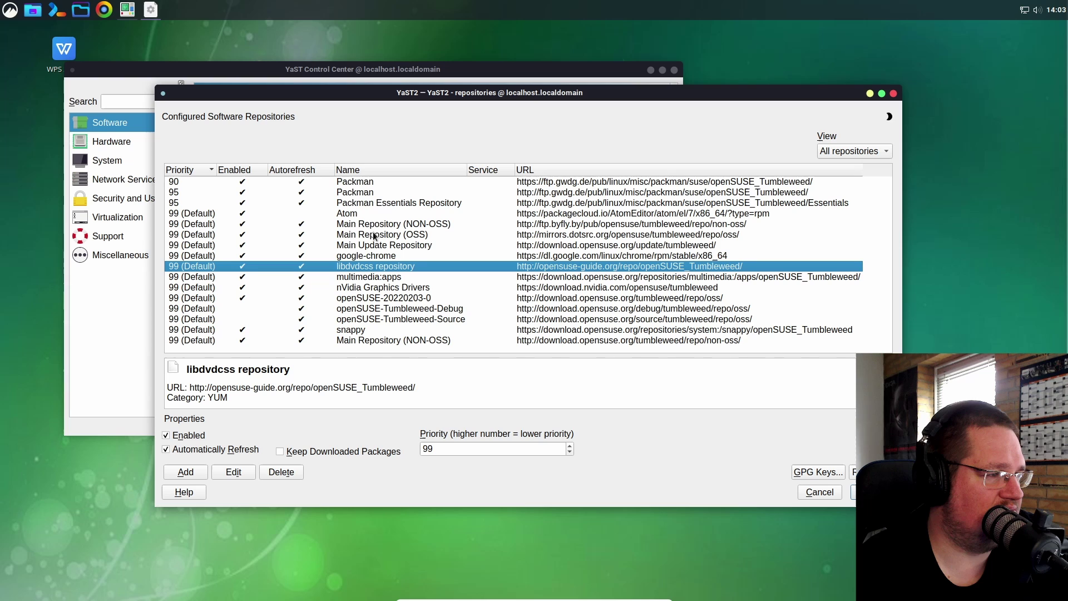
{"action": "left_click", "coordinate": [371, 194]}
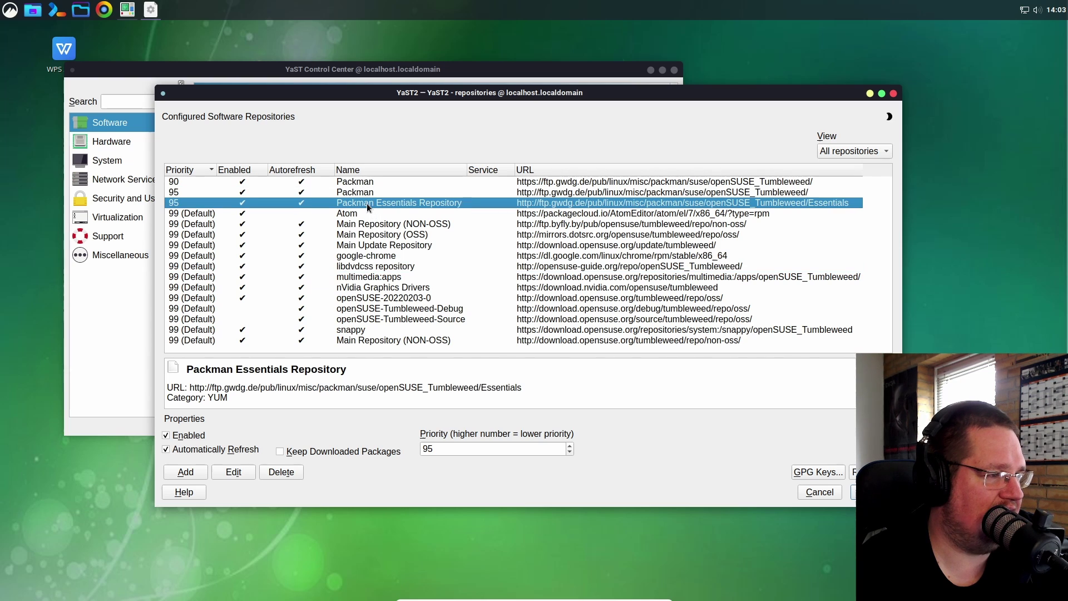
{"action": "left_click", "coordinate": [373, 193]}
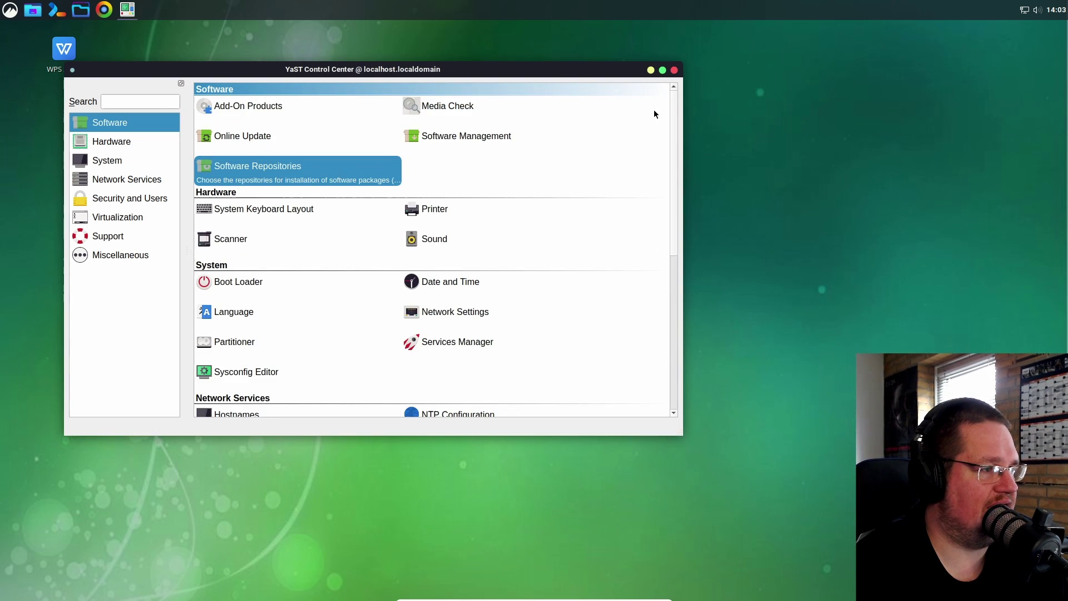
Step: Close YaST and open the codec-command notes document from the home folder
{"action": "left_click", "coordinate": [674, 70]}
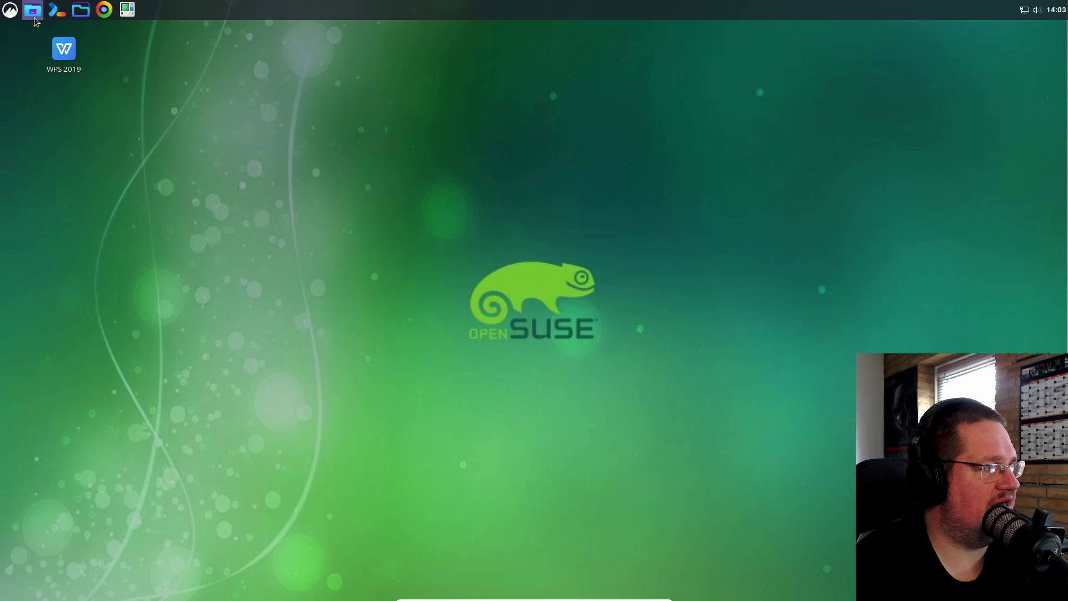
{"action": "key", "text": "super+e"}
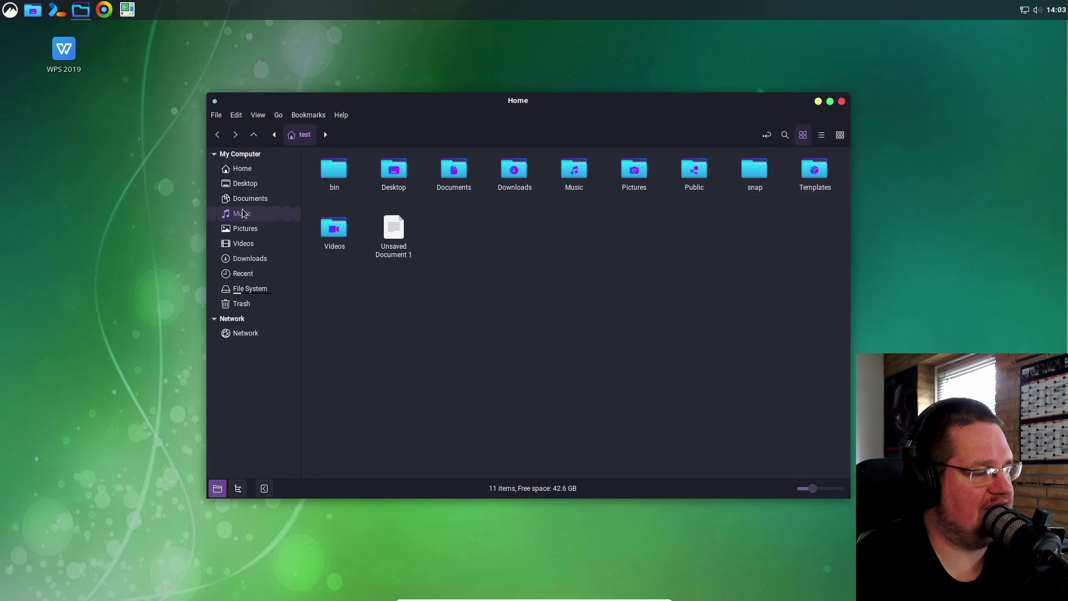
{"action": "double_click", "coordinate": [409, 256]}
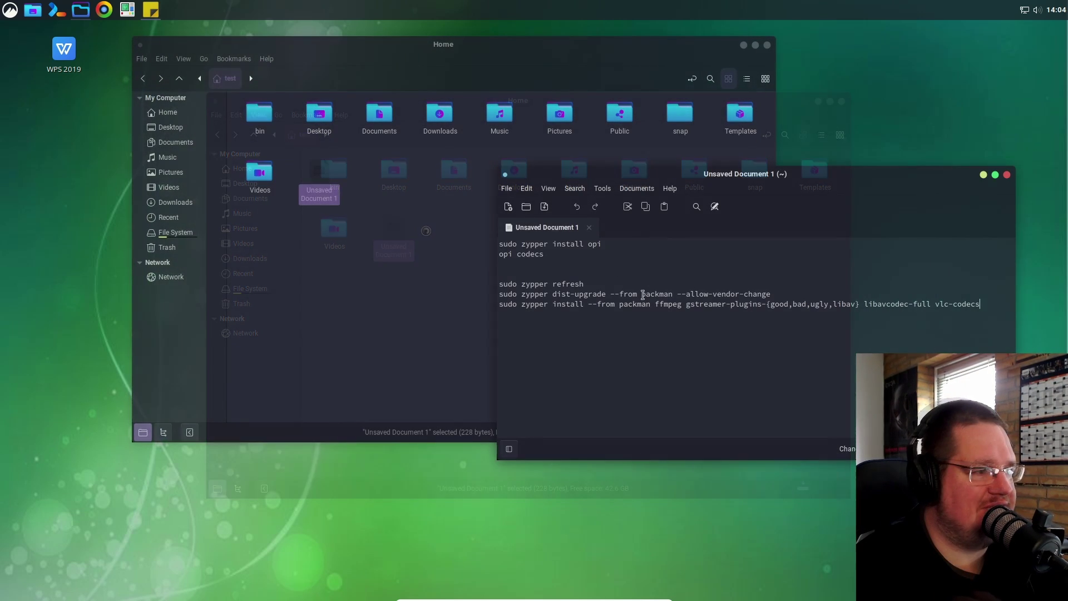
Step: Arrange an enlarged terminal beside the notes and select the opi codecs line
{"action": "left_click", "coordinate": [56, 10]}
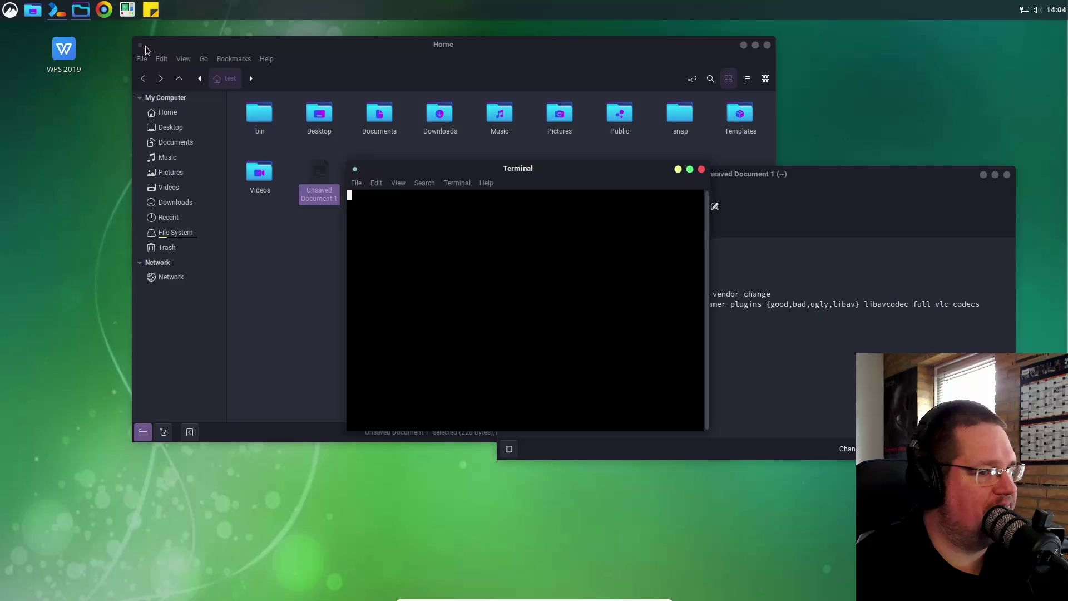
{"action": "left_click_drag", "start_coordinate": [424, 169], "coordinate": [94, 44]}
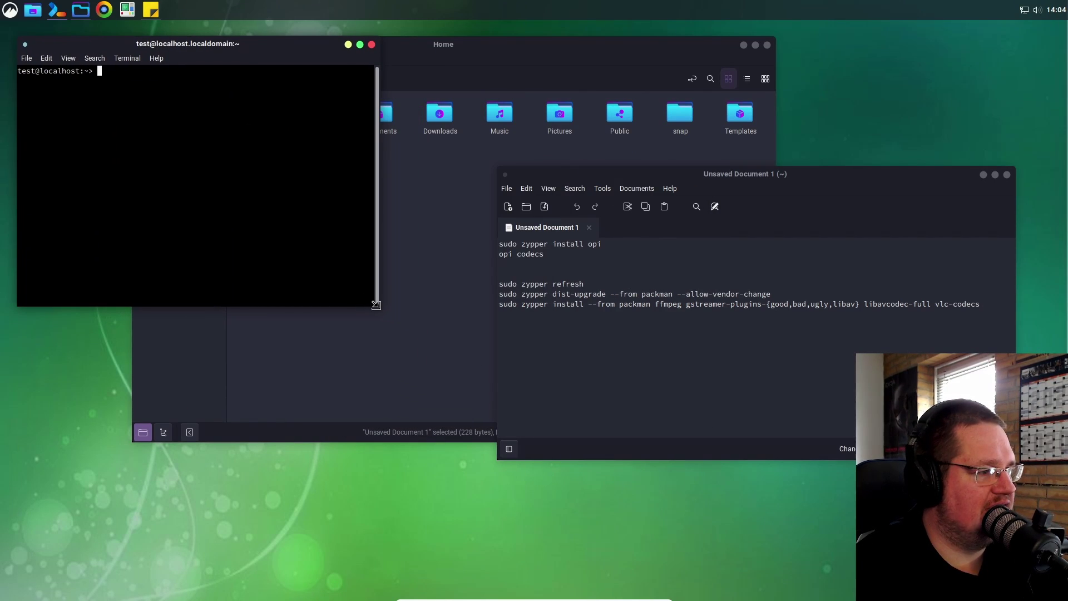
{"action": "left_click_drag", "start_coordinate": [378, 307], "coordinate": [655, 406]}
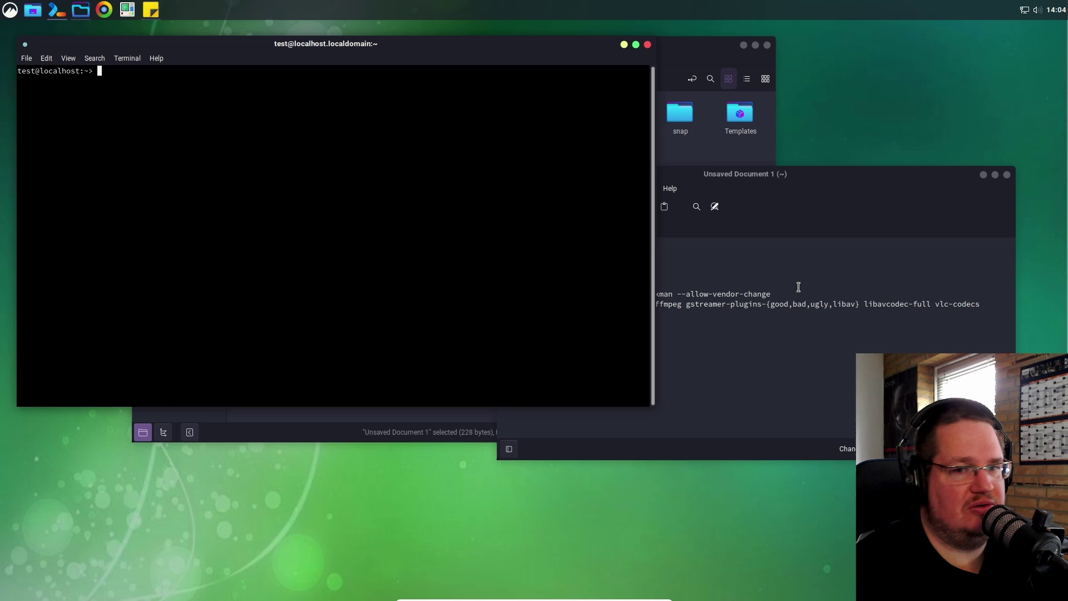
{"action": "left_click_drag", "start_coordinate": [854, 175], "coordinate": [875, 177]}
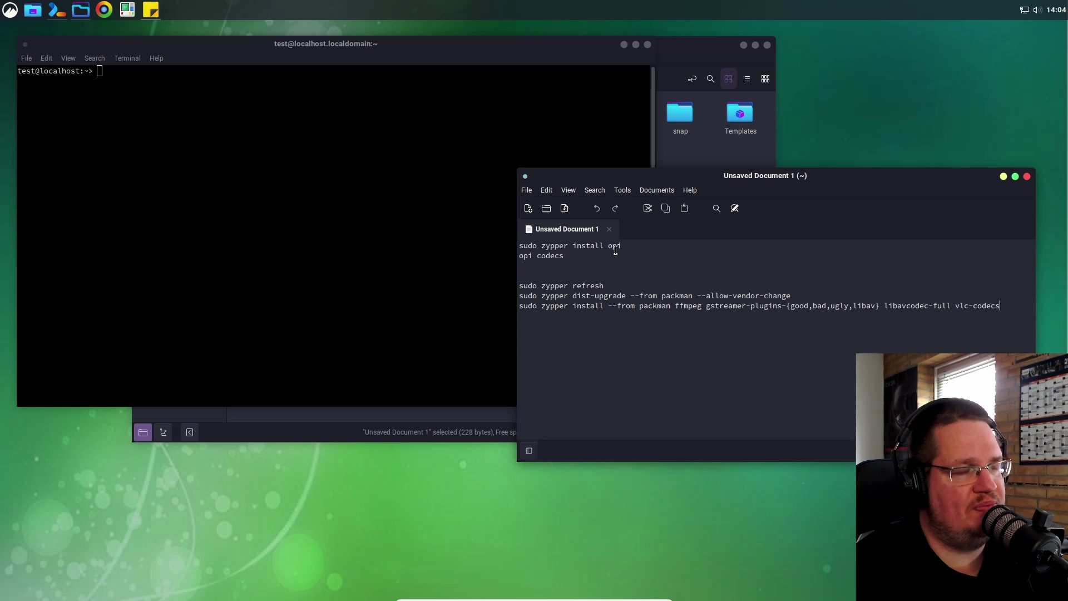
{"action": "left_click_drag", "start_coordinate": [624, 245], "coordinate": [611, 244]}
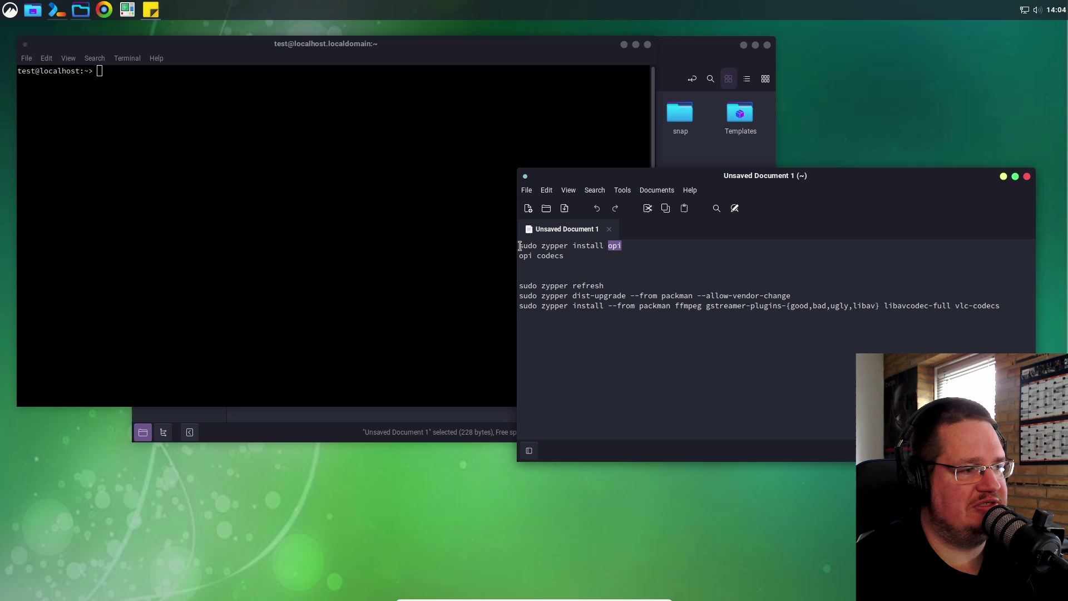
{"action": "left_click_drag", "start_coordinate": [519, 246], "coordinate": [624, 249]}
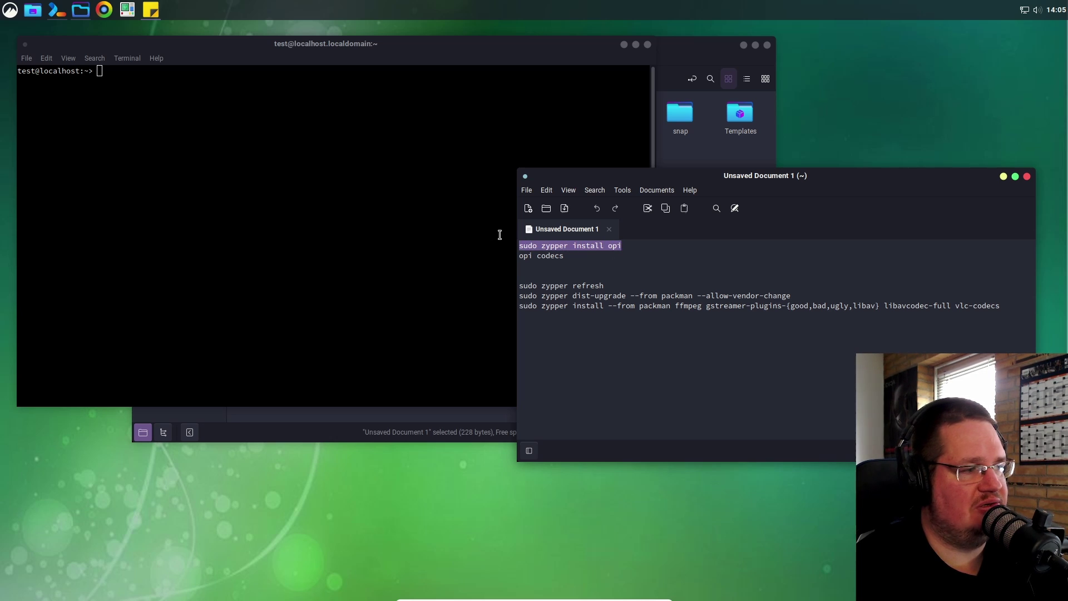
Step: Run opi codecs in the terminal, checking the command against the notes
{"action": "left_click", "coordinate": [385, 190]}
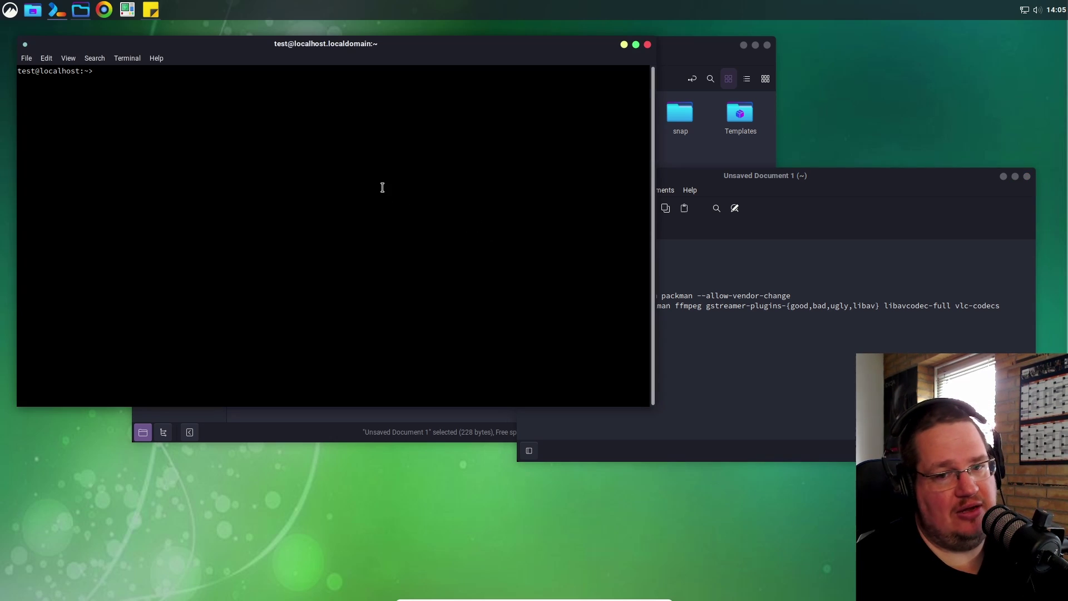
{"action": "left_click", "coordinate": [817, 180]}
{"action": "left_click", "coordinate": [427, 144]}
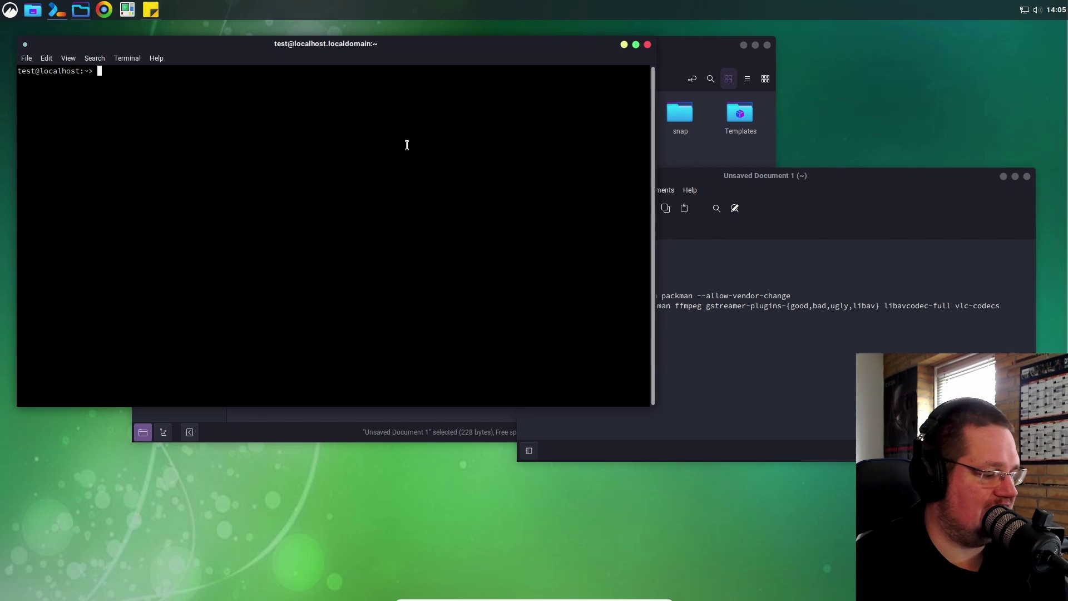
{"action": "type", "text": "opi "}
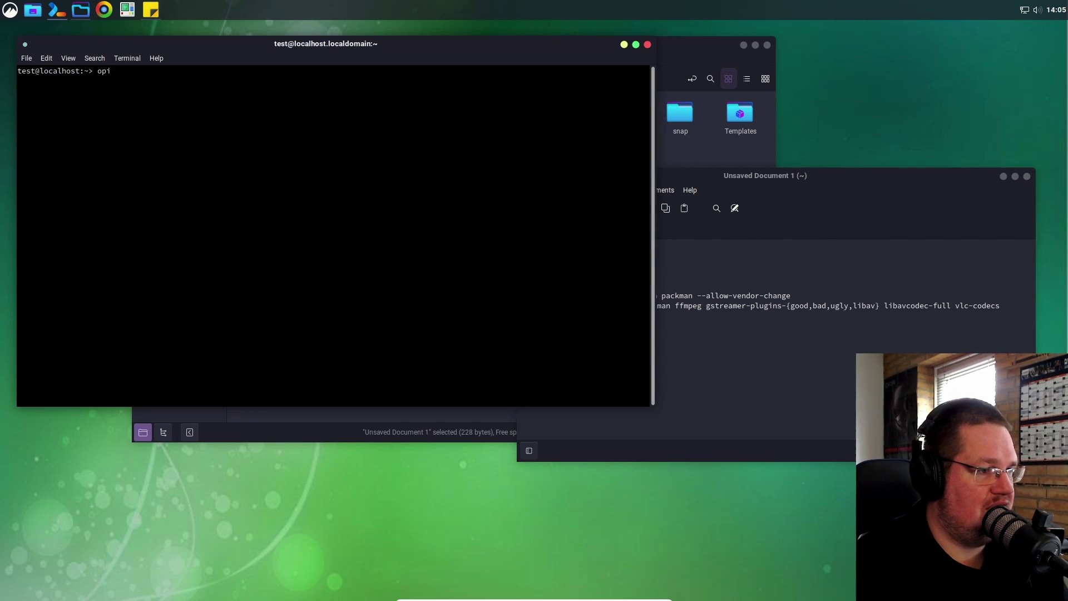
{"action": "type", "text": "codec"}
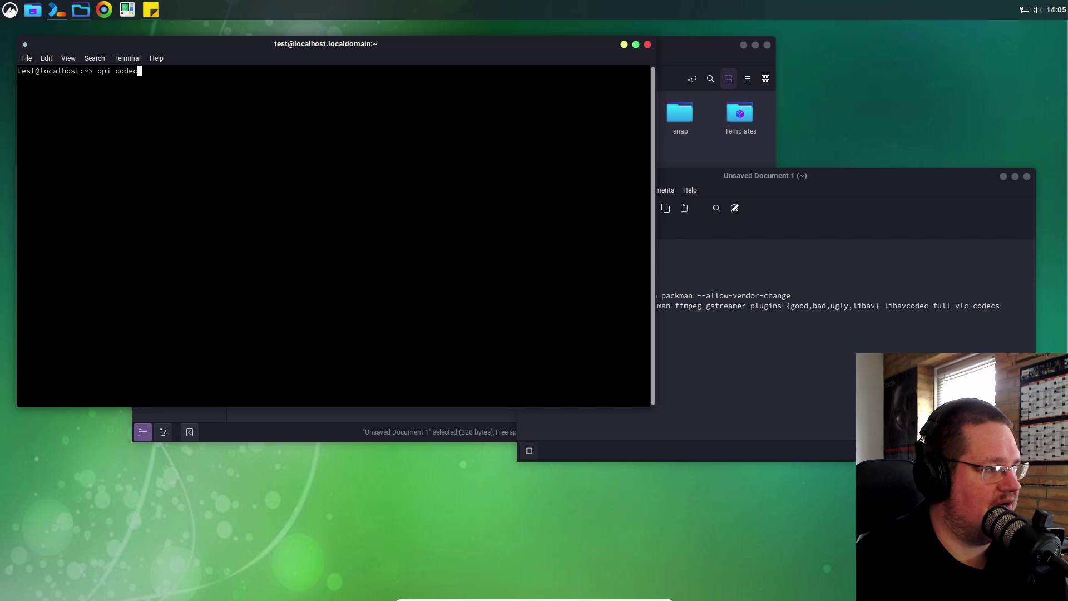
{"action": "left_click", "coordinate": [870, 182]}
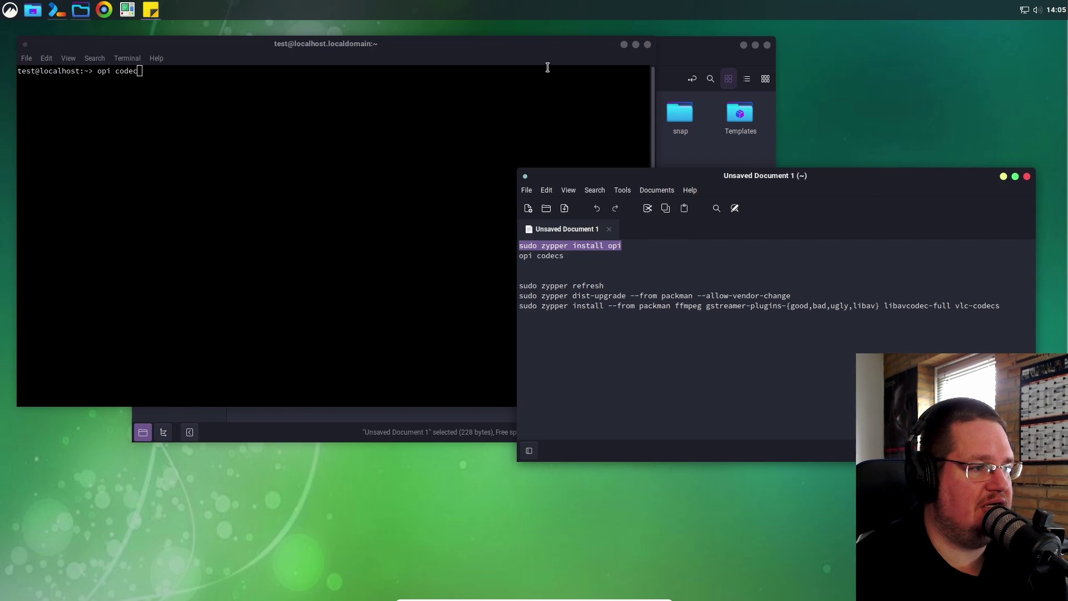
{"action": "left_click", "coordinate": [489, 45]}
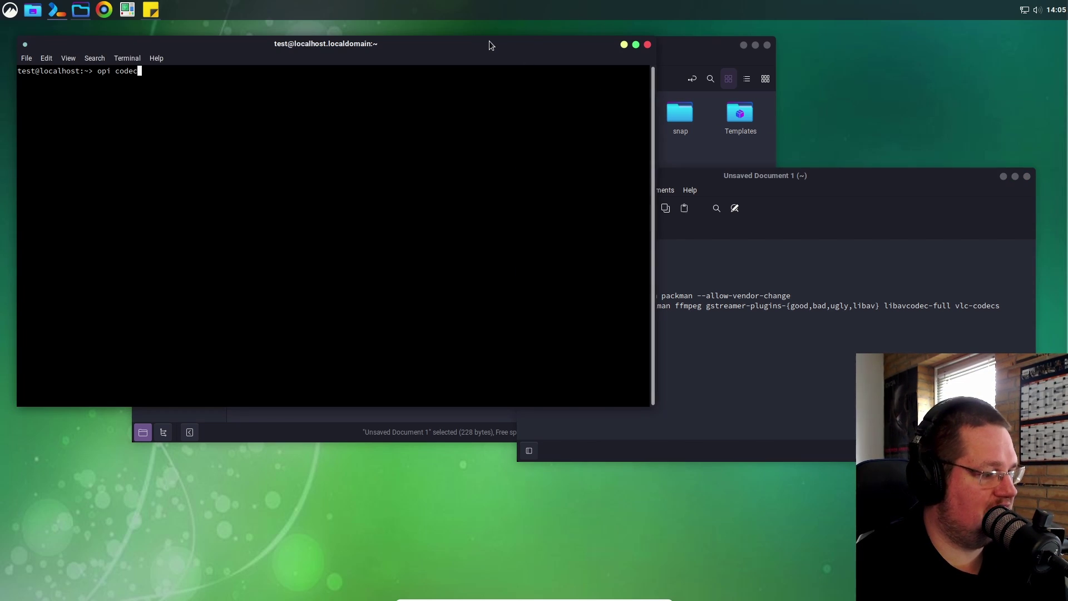
{"action": "type", "text": "s"}
{"action": "key", "text": "Return"}
{"action": "type", "text": "y"}
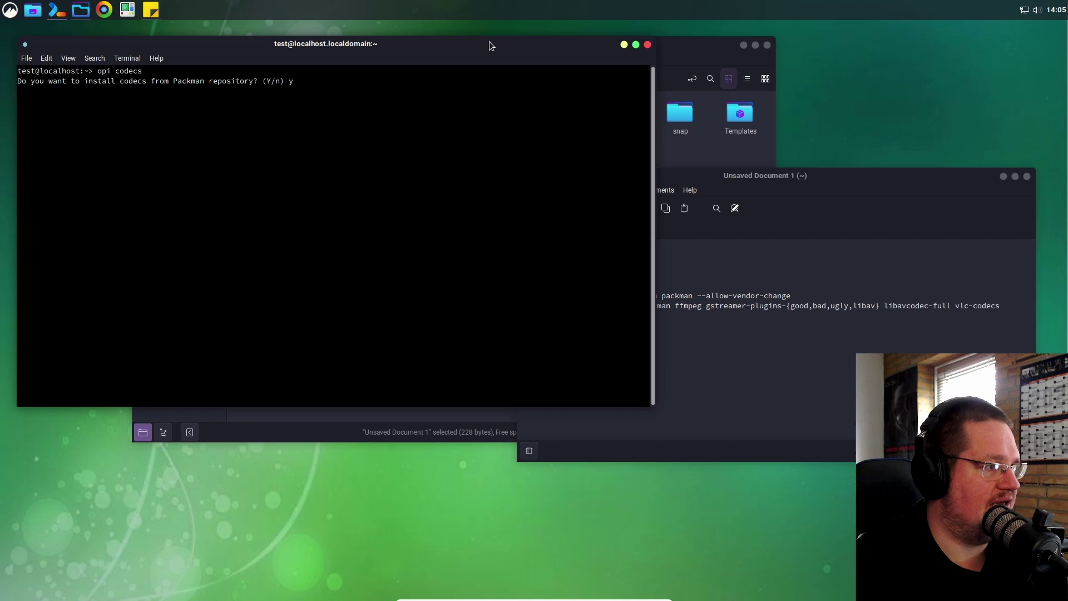
Step: Accept the Packman source, authenticate, and confirm both codec package installs
{"action": "key", "text": "Return"}
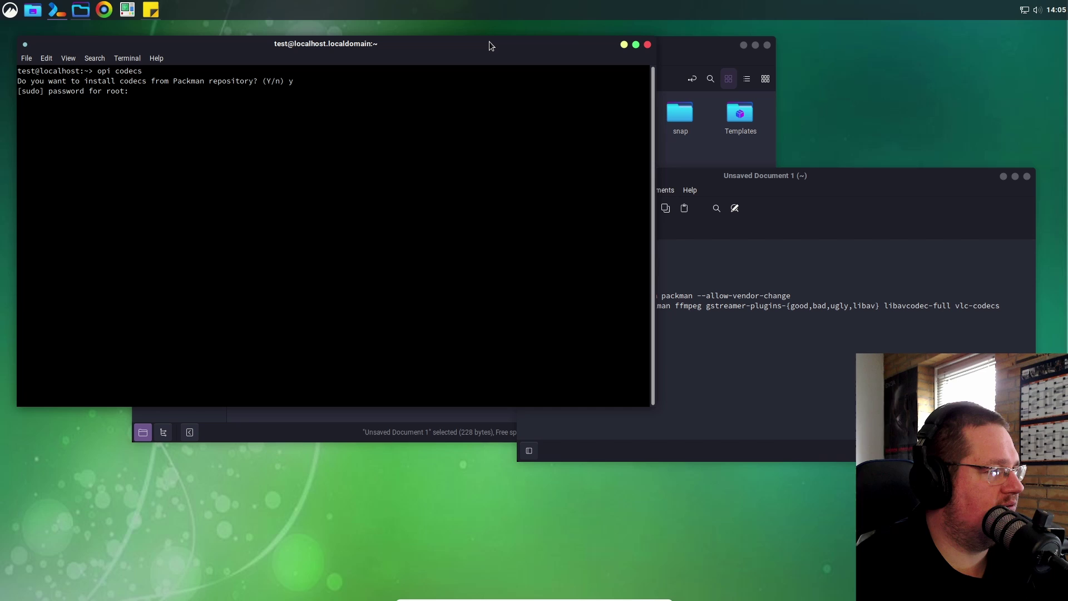
{"action": "key", "text": "Return"}
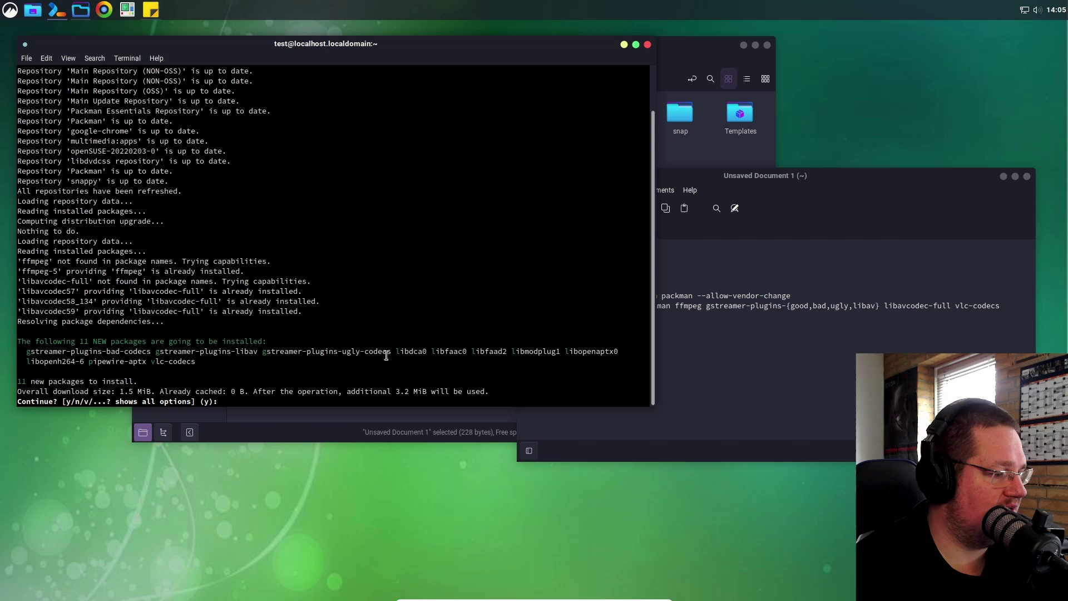
{"action": "key", "text": "Return"}
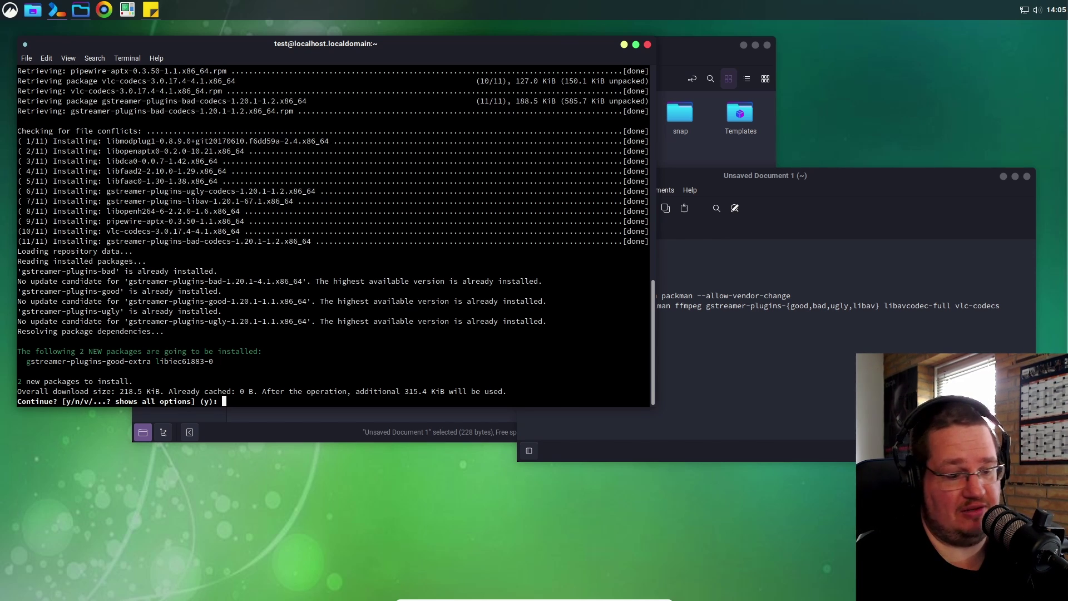
{"action": "key", "text": "Return"}
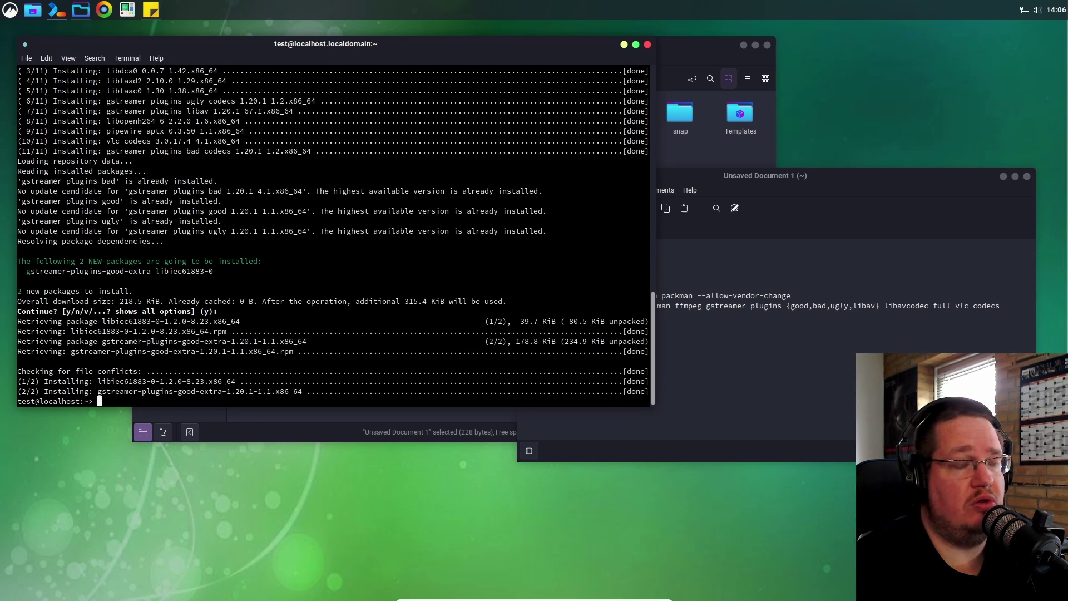
{"action": "key", "text": "ctrl+l"}
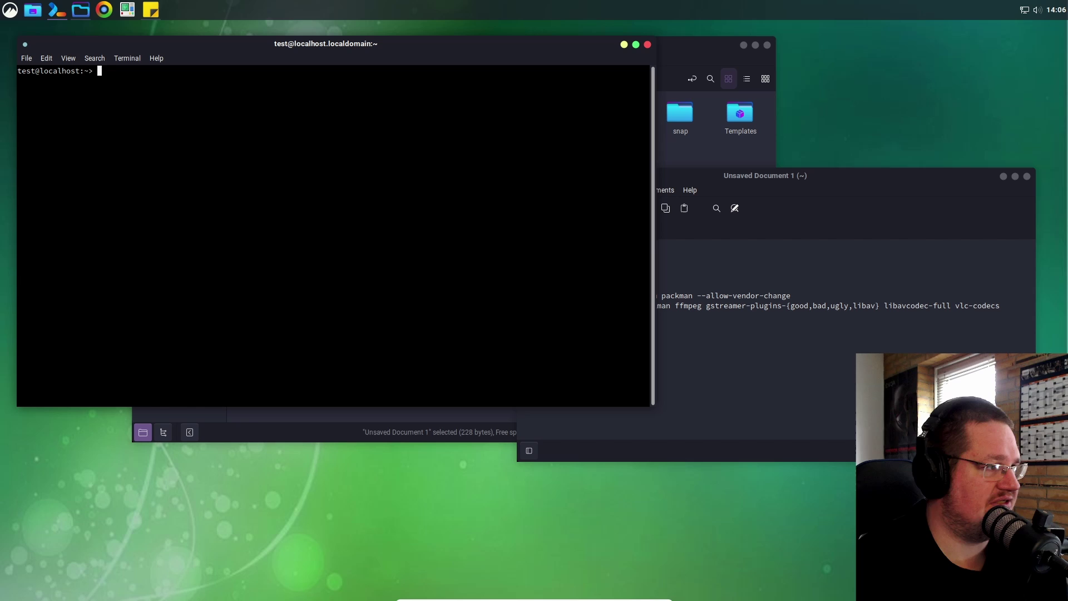
{"action": "left_click", "coordinate": [888, 208]}
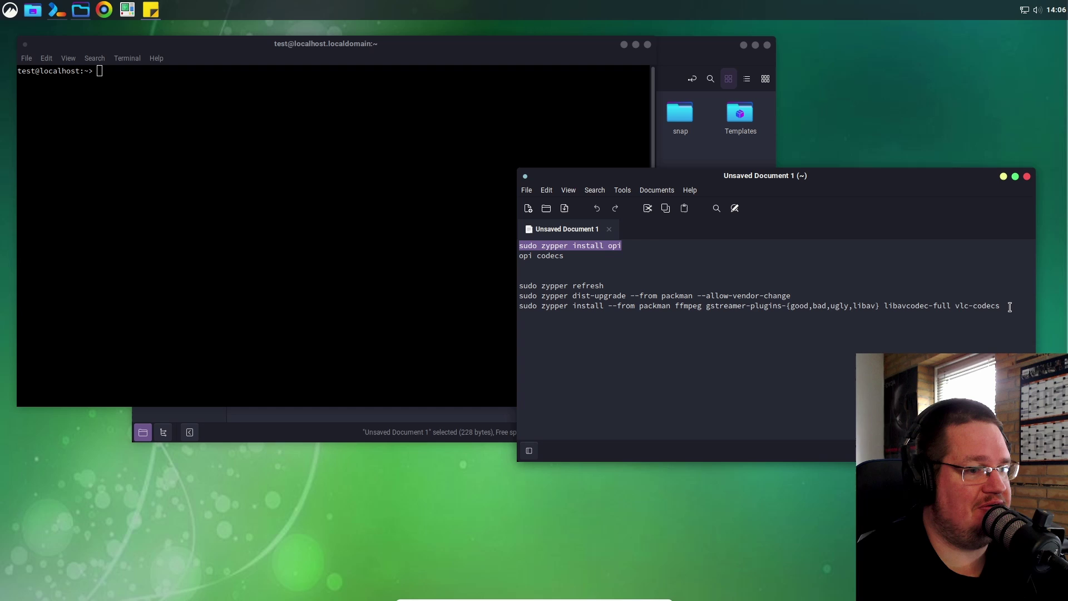
{"action": "left_click_drag", "start_coordinate": [1010, 306], "coordinate": [475, 285]}
{"action": "key", "text": "Right"}
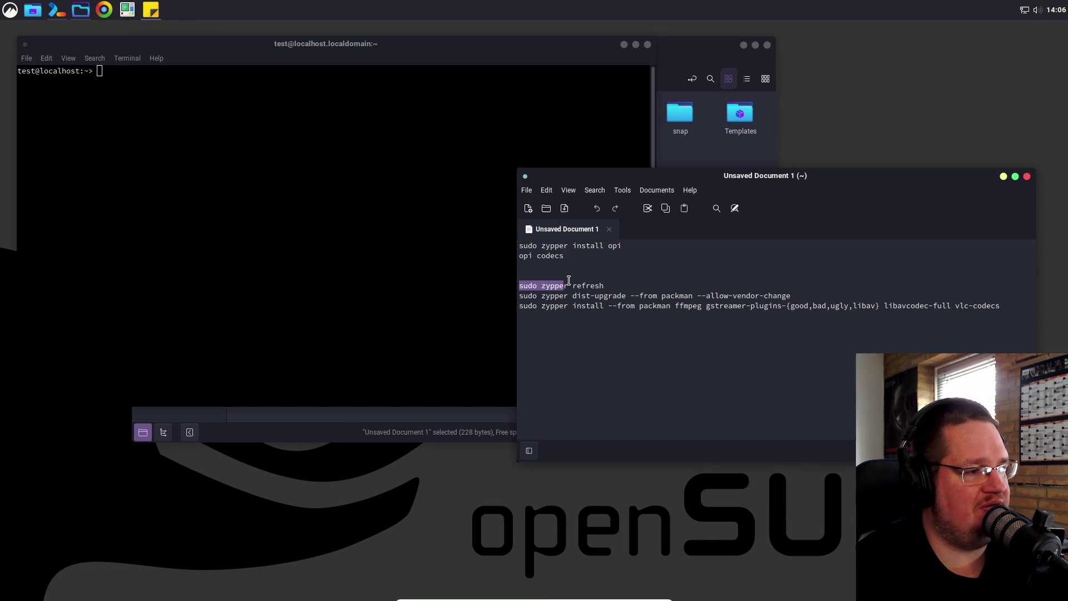
{"action": "left_click_drag", "start_coordinate": [519, 285], "coordinate": [602, 286]}
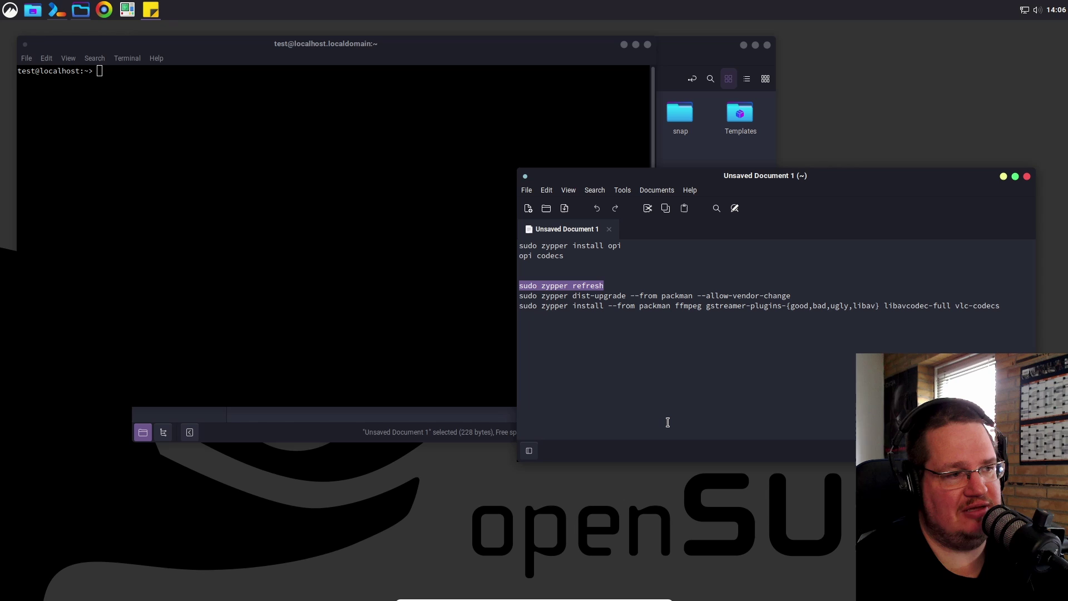
Step: Run sudo zypper refresh so all repositories report up to date
{"action": "left_click", "coordinate": [335, 298]}
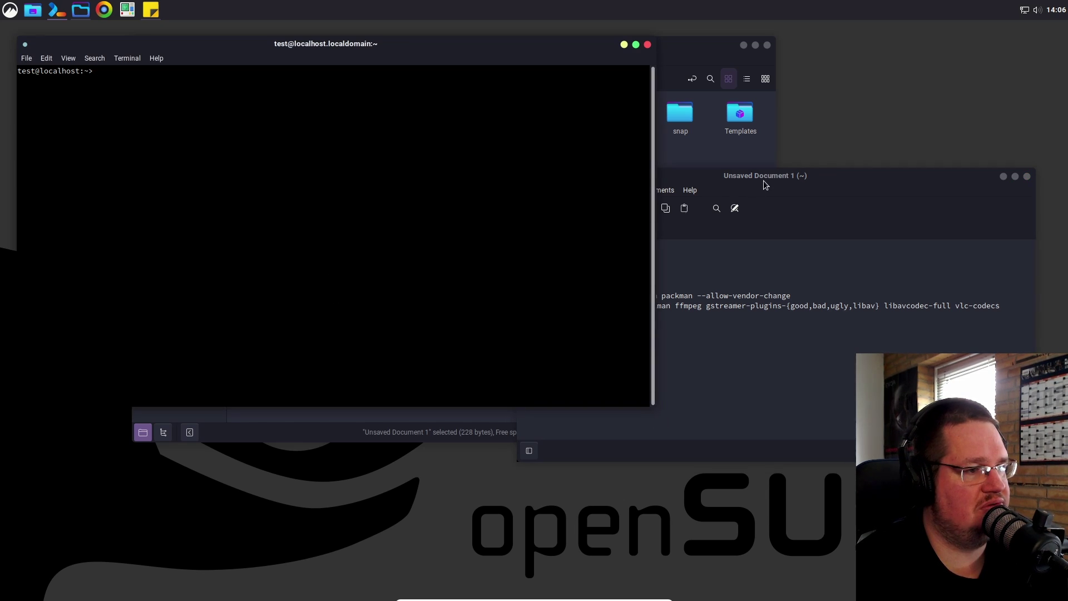
{"action": "left_click_drag", "start_coordinate": [766, 177], "coordinate": [763, 401]}
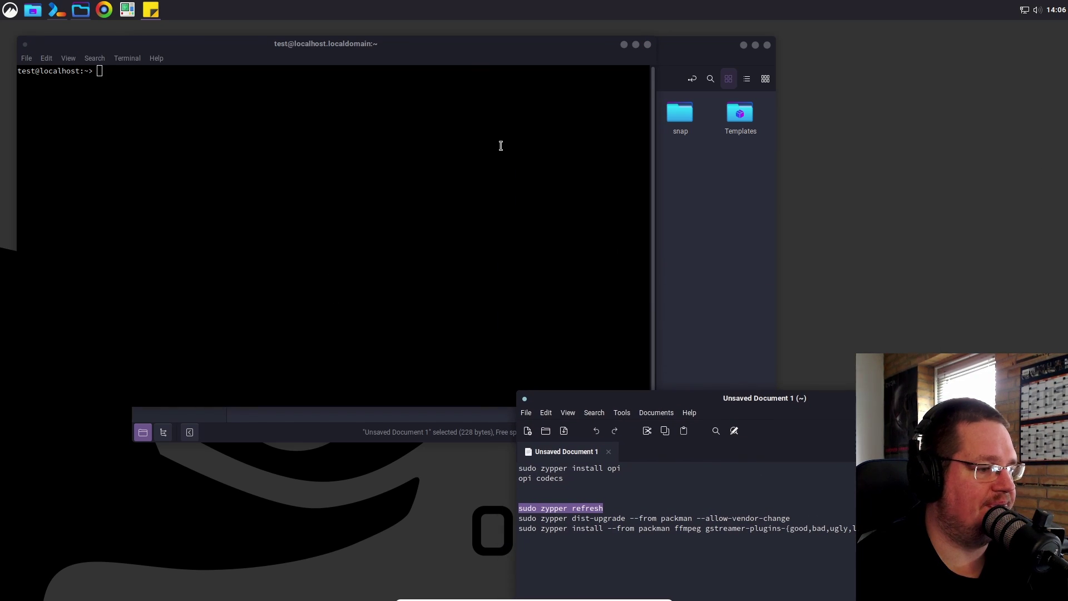
{"action": "left_click", "coordinate": [464, 60]}
{"action": "type", "text": "sudo "}
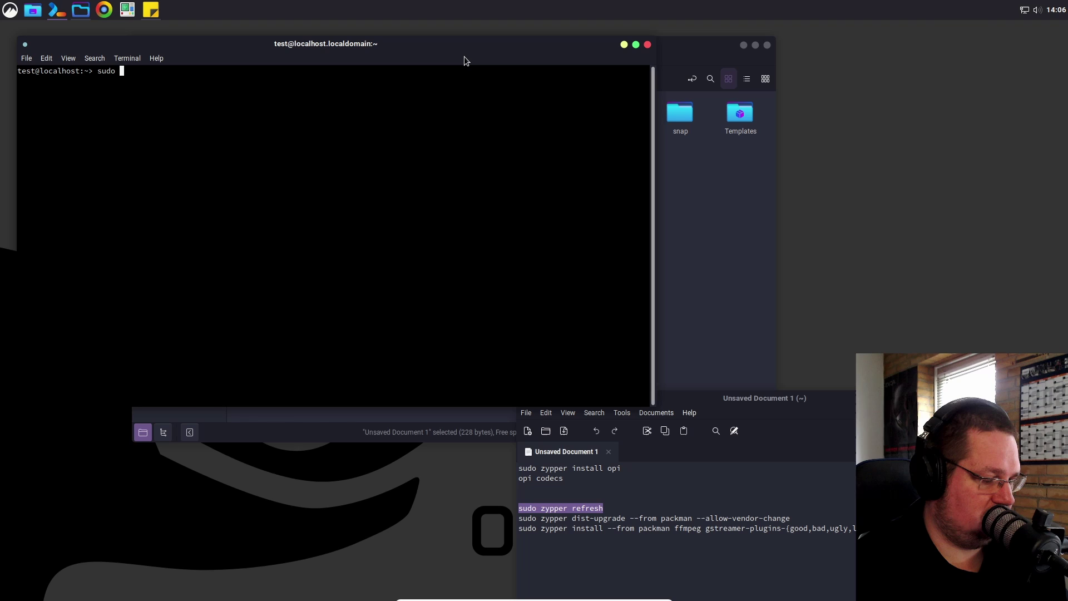
{"action": "type", "text": "zypper"}
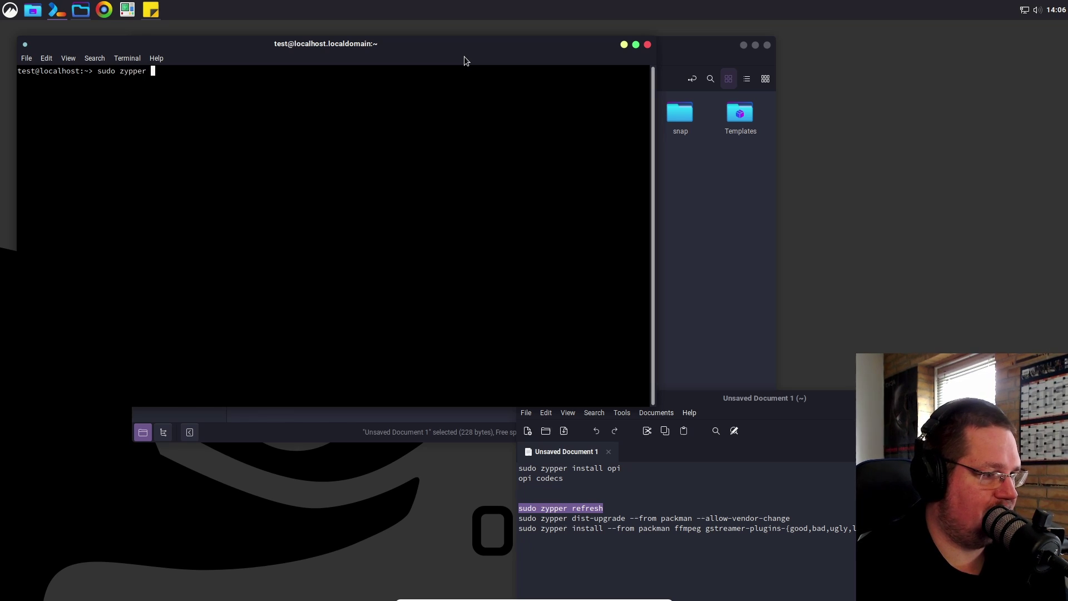
{"action": "type", "text": " refresh"}
{"action": "key", "text": "Return"}
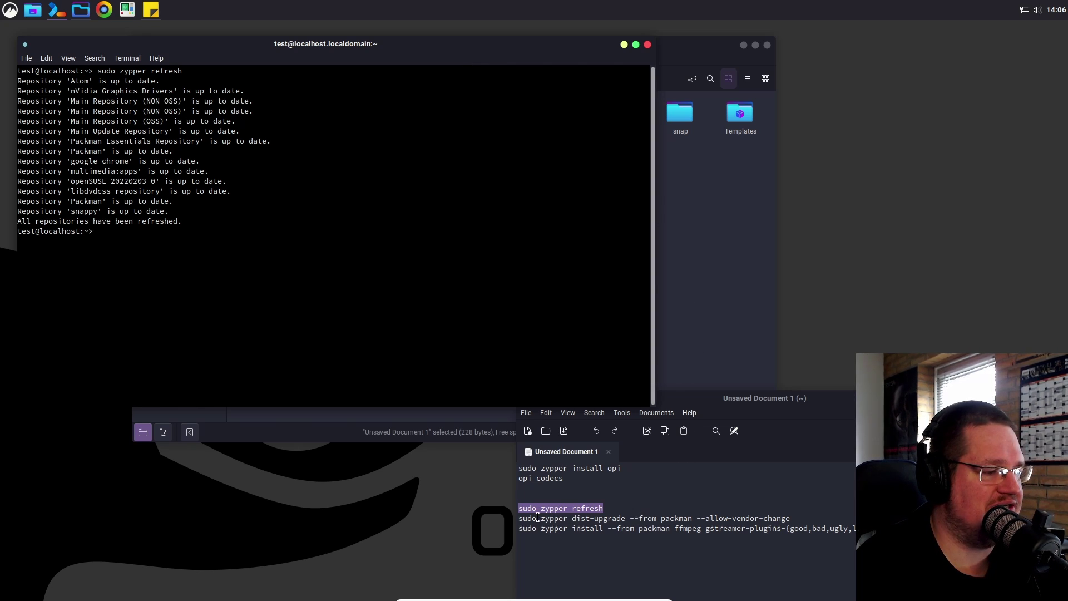
Step: Copy the Packman dist-upgrade line from the notes and paste it at the prompt
{"action": "left_click_drag", "start_coordinate": [791, 519], "coordinate": [515, 519]}
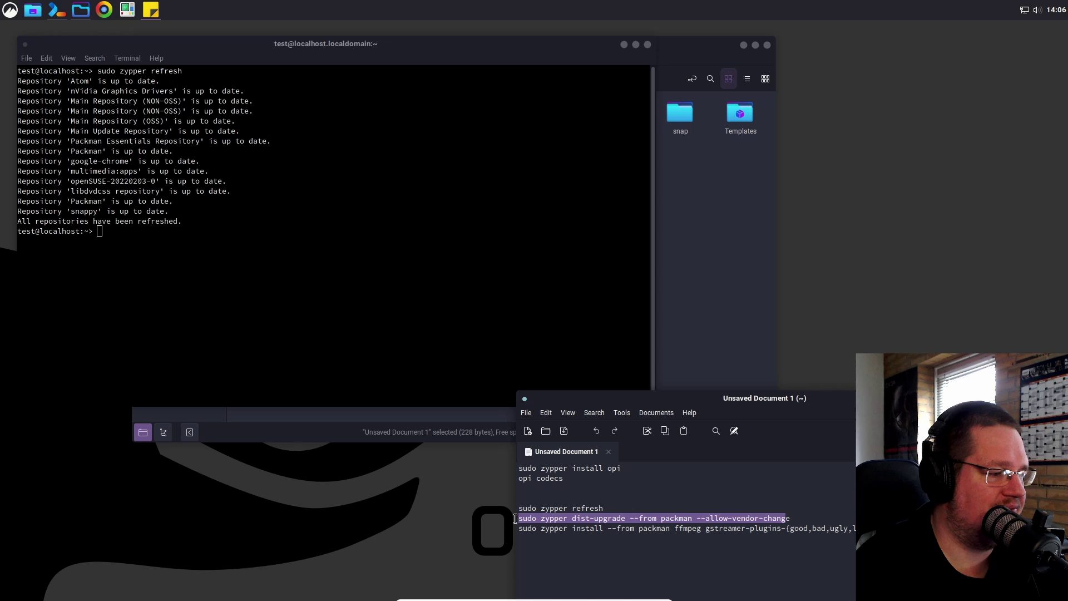
{"action": "right_click", "coordinate": [519, 519]}
{"action": "left_click", "coordinate": [567, 449]}
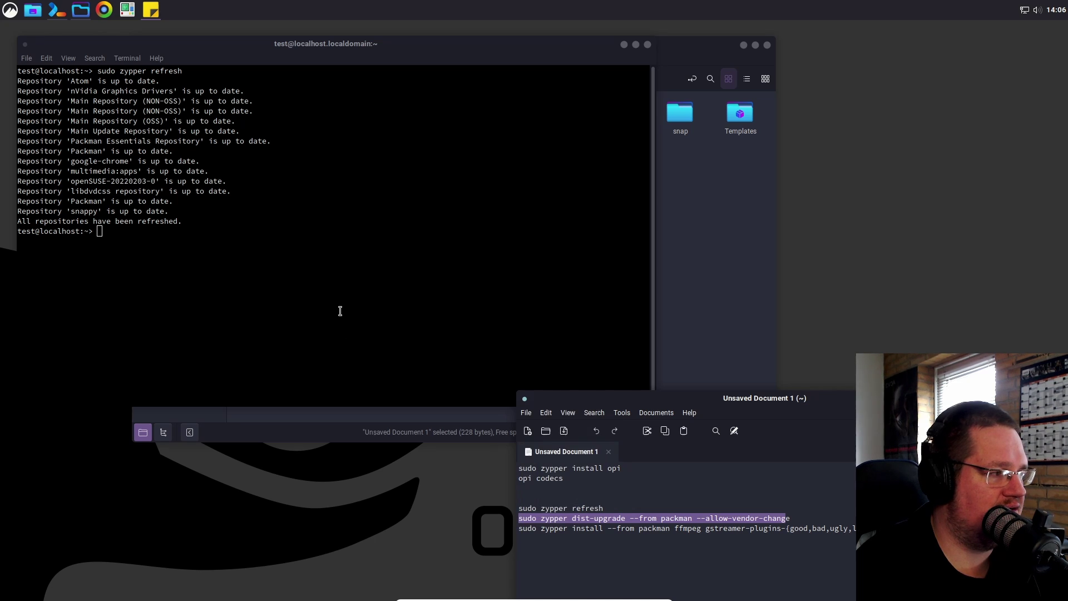
{"action": "left_click", "coordinate": [336, 301]}
{"action": "key", "text": "ctrl+shift+v"}
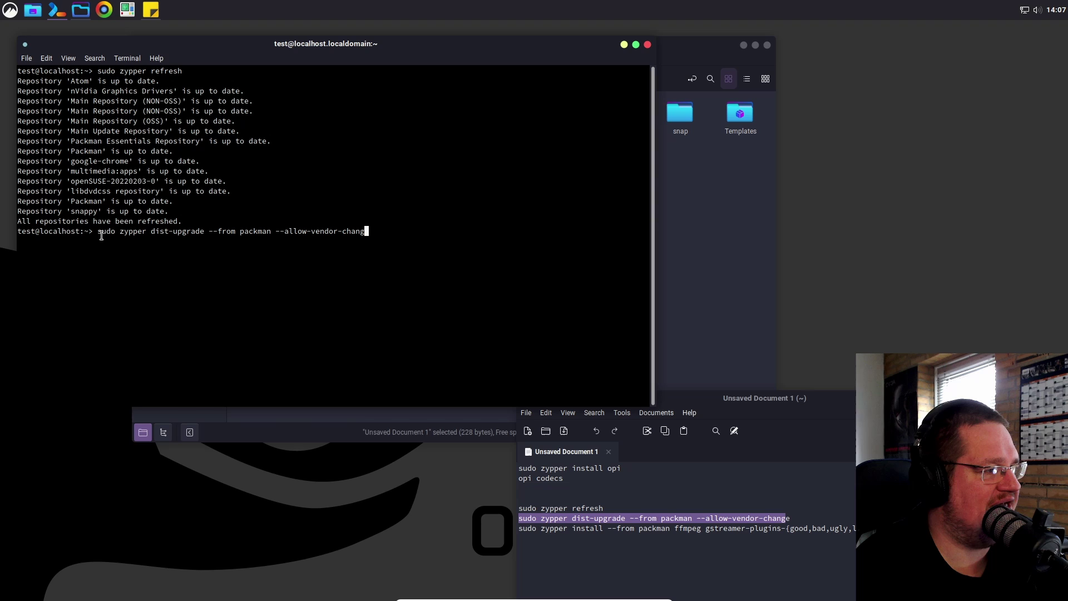
Step: Highlight the dist-upgrade and --allow-vendor-change parts to explain them
{"action": "left_click_drag", "start_coordinate": [154, 231], "coordinate": [272, 232]}
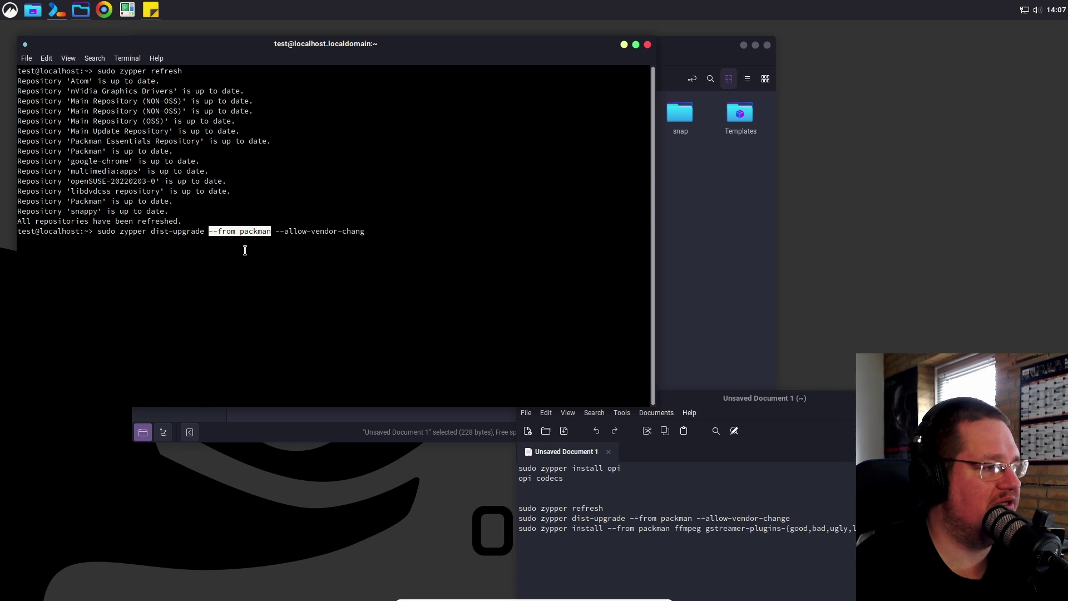
{"action": "left_click_drag", "start_coordinate": [276, 232], "coordinate": [350, 265]}
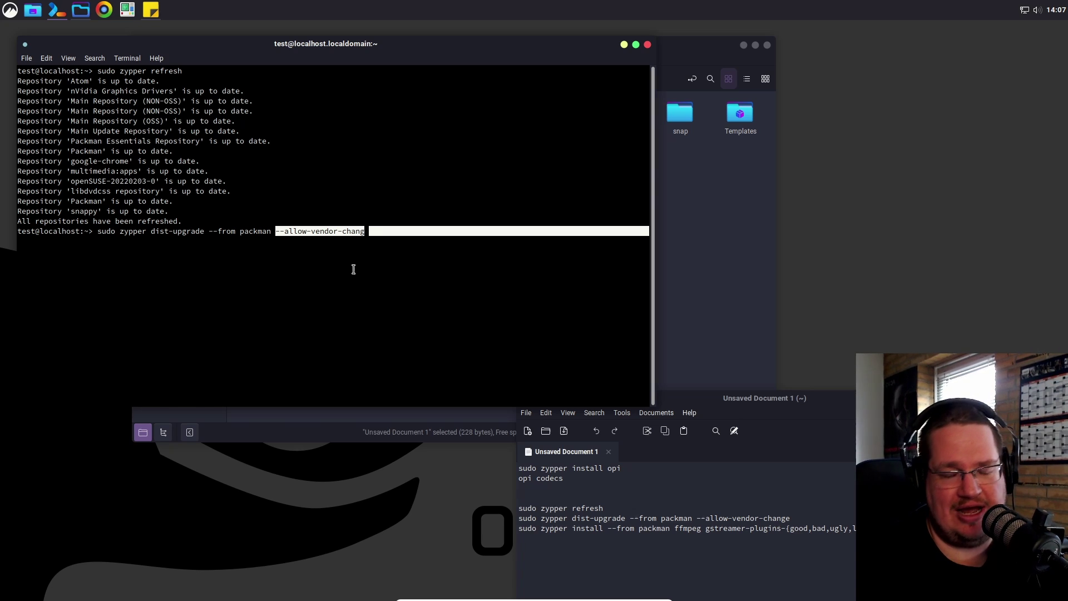
{"action": "left_click_drag", "start_coordinate": [765, 398], "coordinate": [733, 229]}
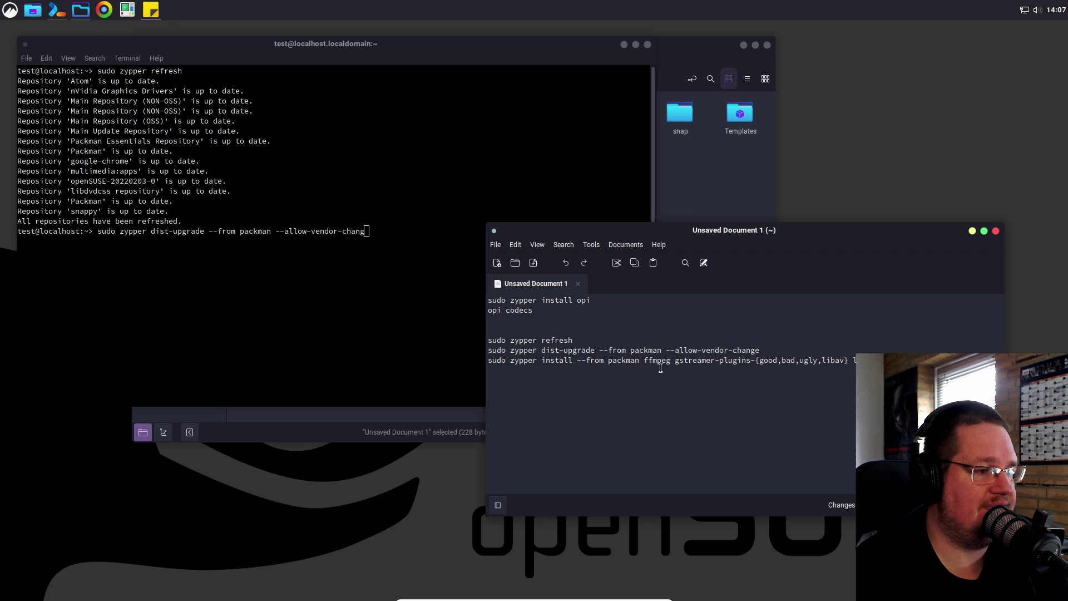
Step: Copy the Packman ffmpeg/gstreamer/vlc-codecs install line from the notes
{"action": "left_click_drag", "start_coordinate": [660, 362], "coordinate": [489, 364]}
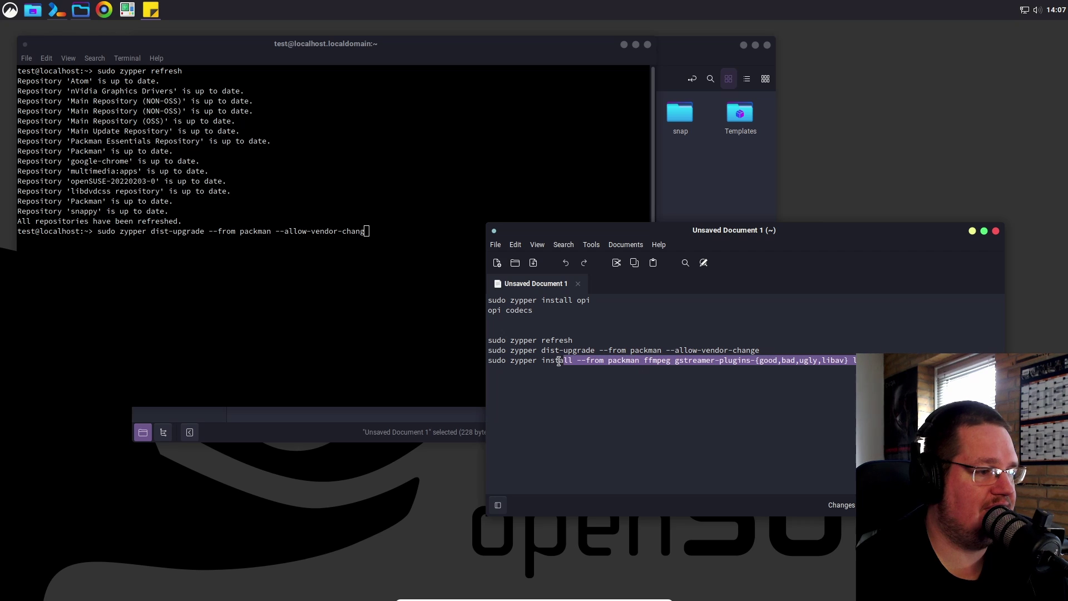
{"action": "right_click", "coordinate": [489, 364]}
{"action": "left_click", "coordinate": [501, 408]}
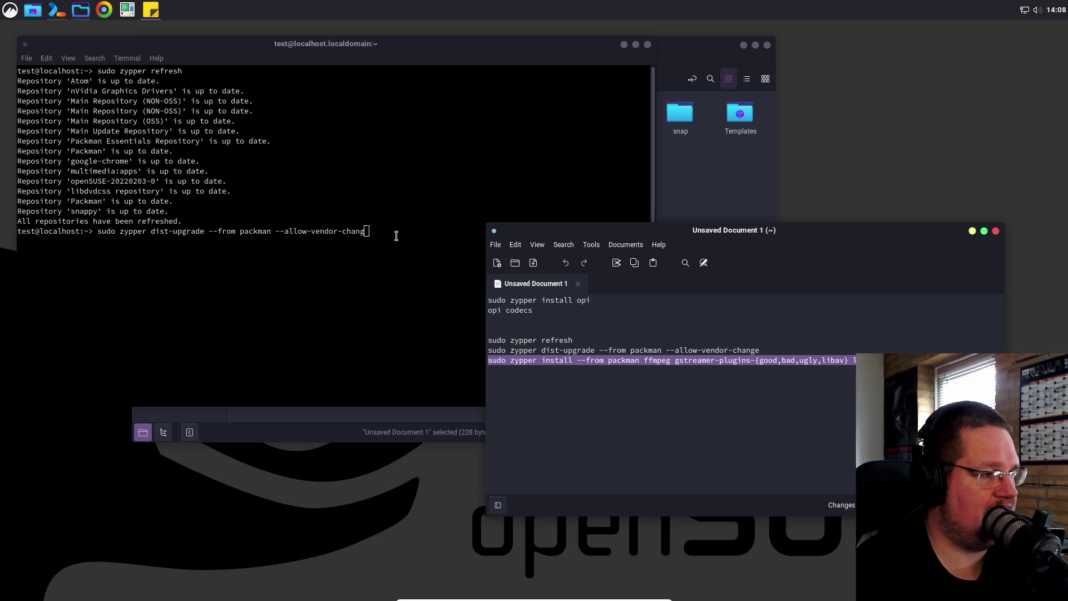
Step: Run the pending dist-upgrade (fails on 'udo') and paste the install command unrun
{"action": "left_click", "coordinate": [358, 208]}
{"action": "key", "text": "Return"}
{"action": "key", "text": "ctrl+shift+v"}
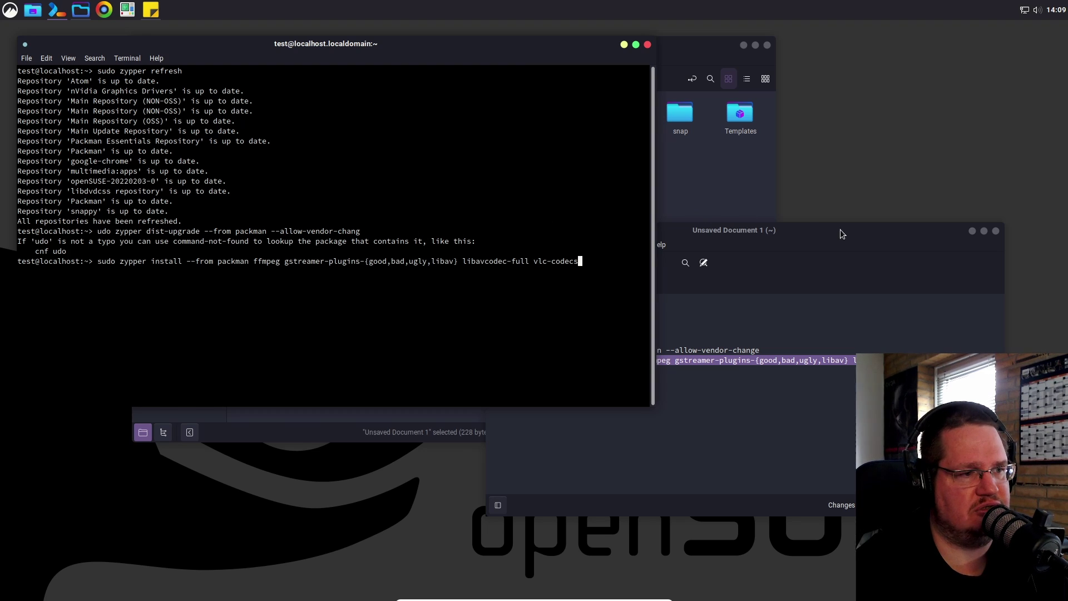
{"action": "key", "text": "alt+Tab"}
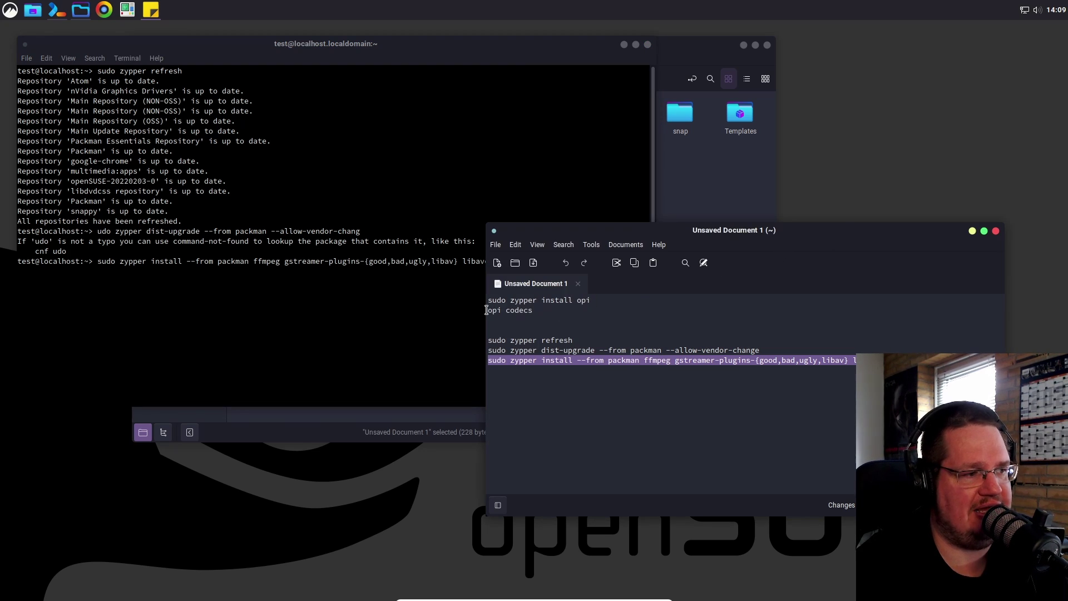
{"action": "left_click_drag", "start_coordinate": [539, 311], "coordinate": [488, 303]}
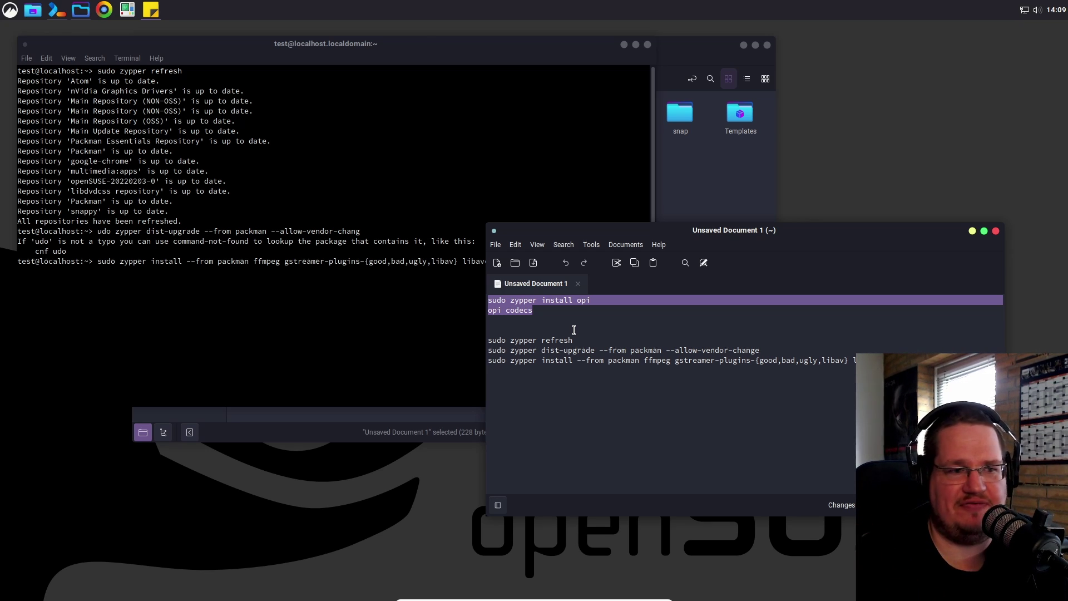
{"action": "left_click_drag", "start_coordinate": [825, 352], "coordinate": [582, 351]}
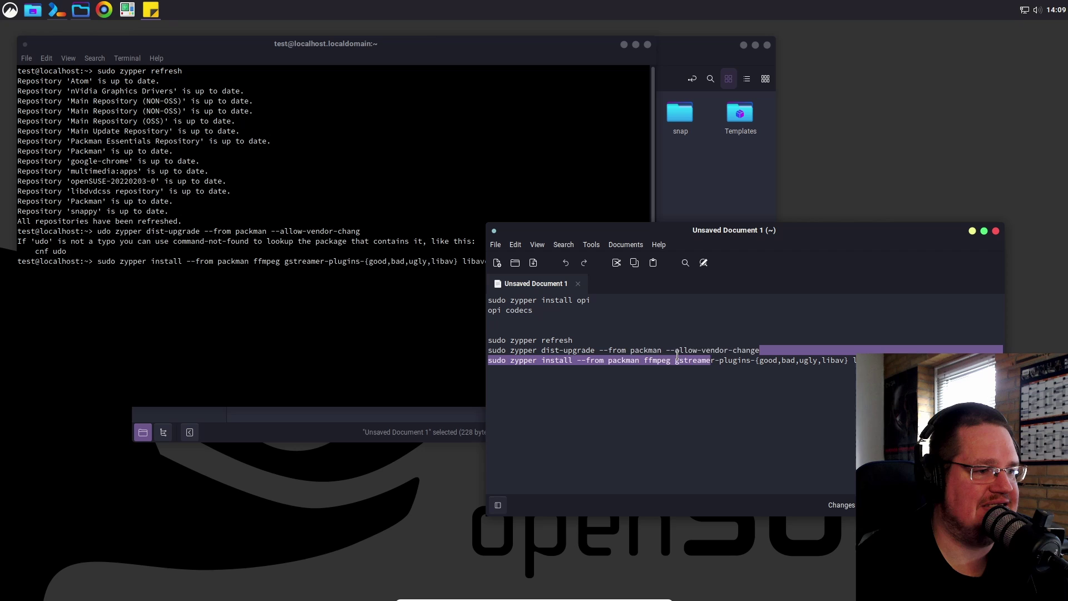
{"action": "left_click_drag", "start_coordinate": [533, 311], "coordinate": [476, 302]}
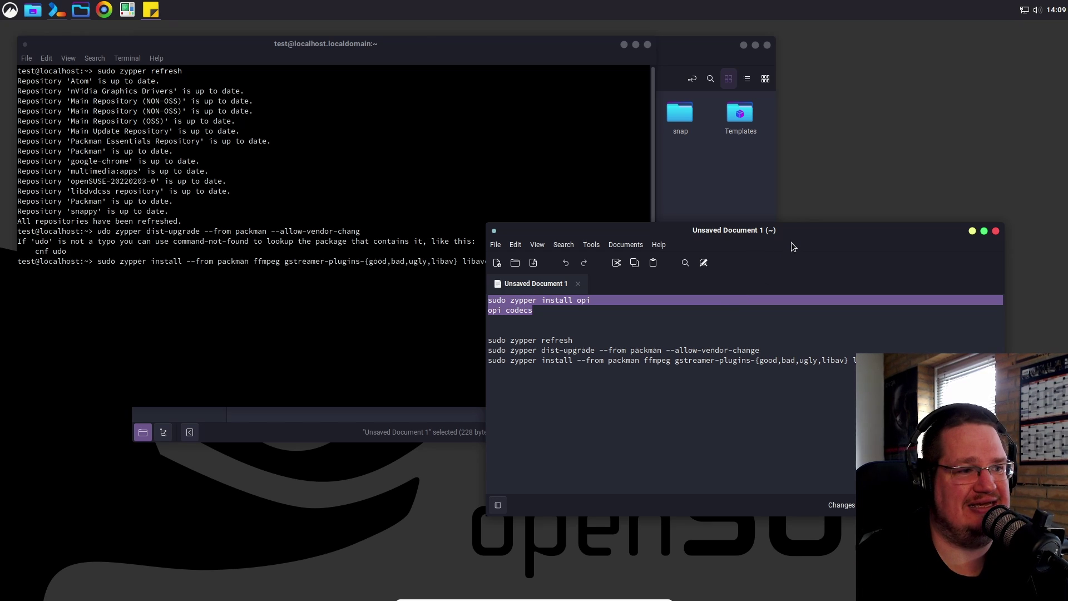
{"action": "left_click_drag", "start_coordinate": [792, 244], "coordinate": [524, 173]}
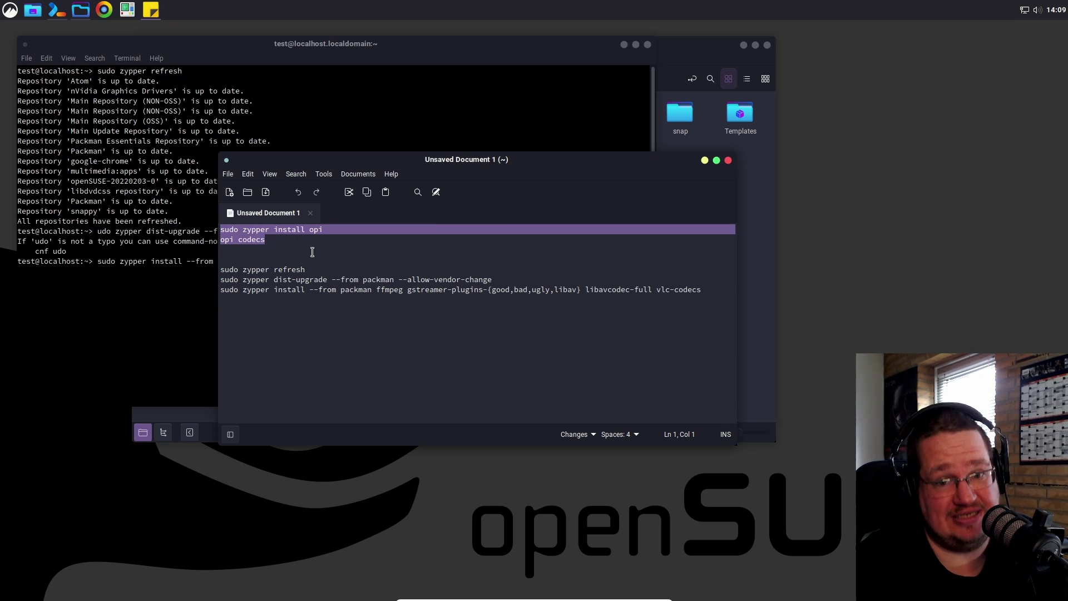
{"action": "left_click", "coordinate": [292, 240]}
{"action": "left_click_drag", "start_coordinate": [276, 240], "coordinate": [211, 226]}
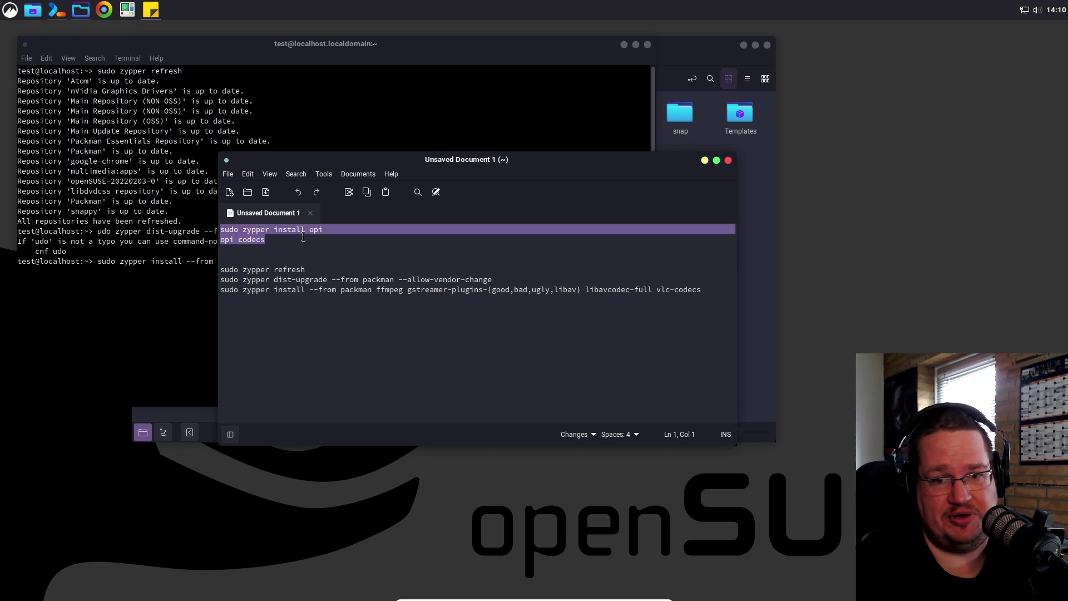
{"action": "left_click", "coordinate": [291, 238]}
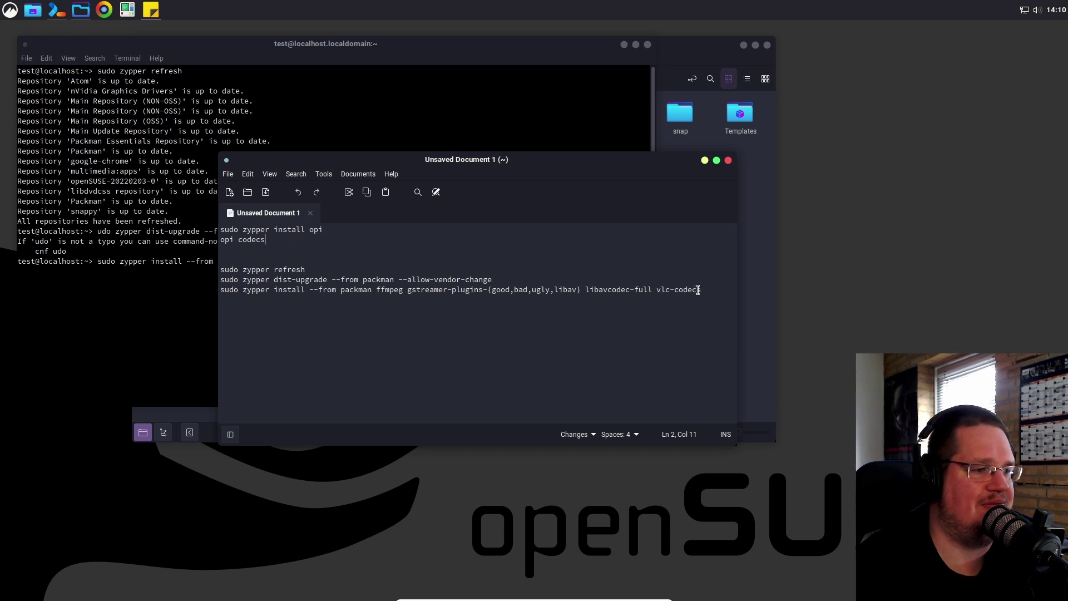
{"action": "left_click_drag", "start_coordinate": [703, 290], "coordinate": [219, 269]}
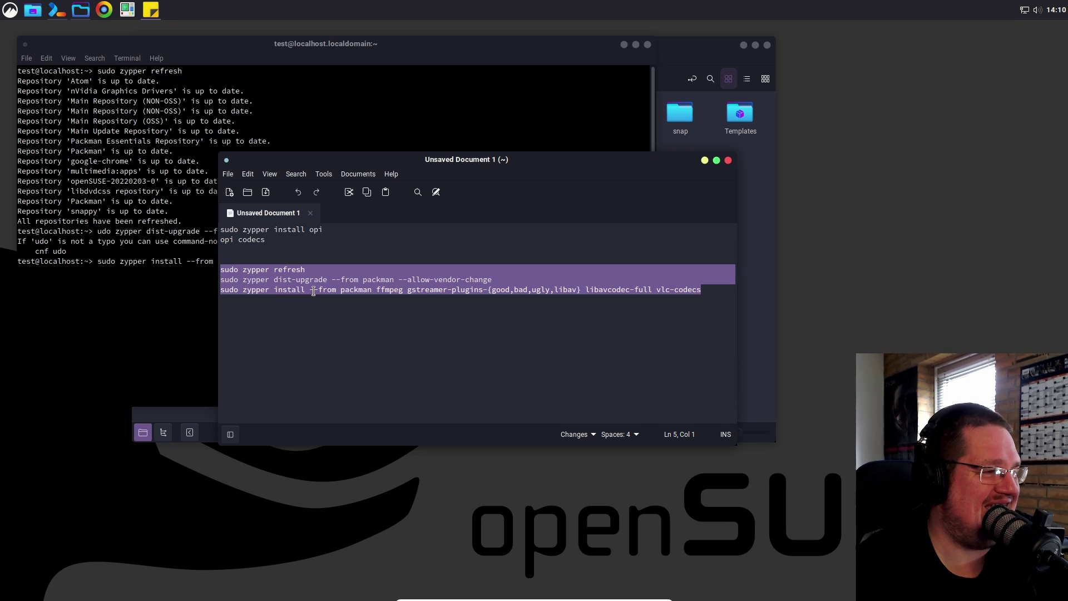
{"action": "left_click_drag", "start_coordinate": [577, 160], "coordinate": [653, 213]}
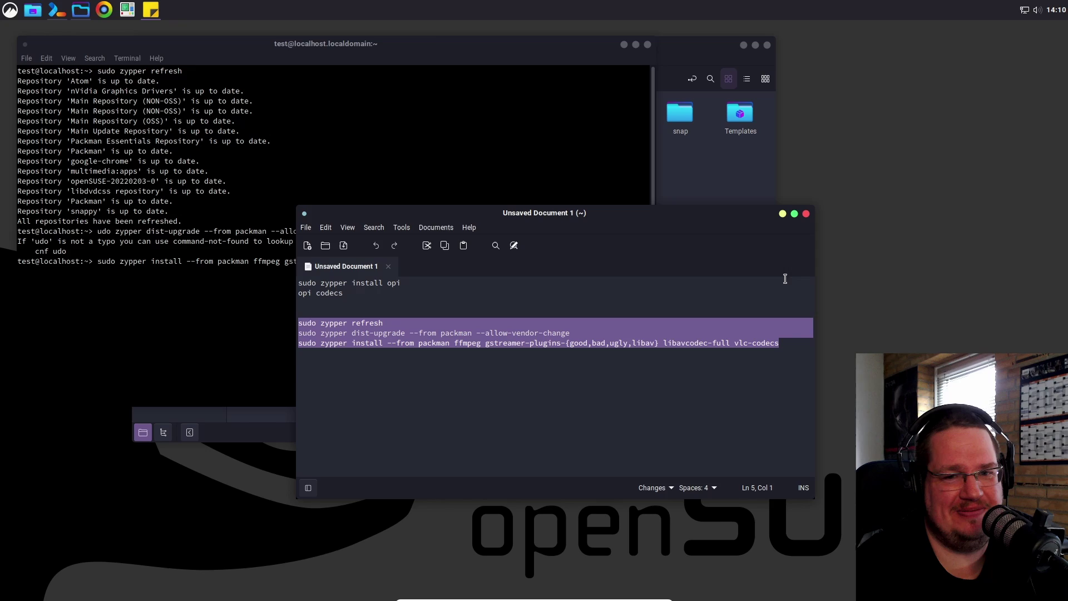